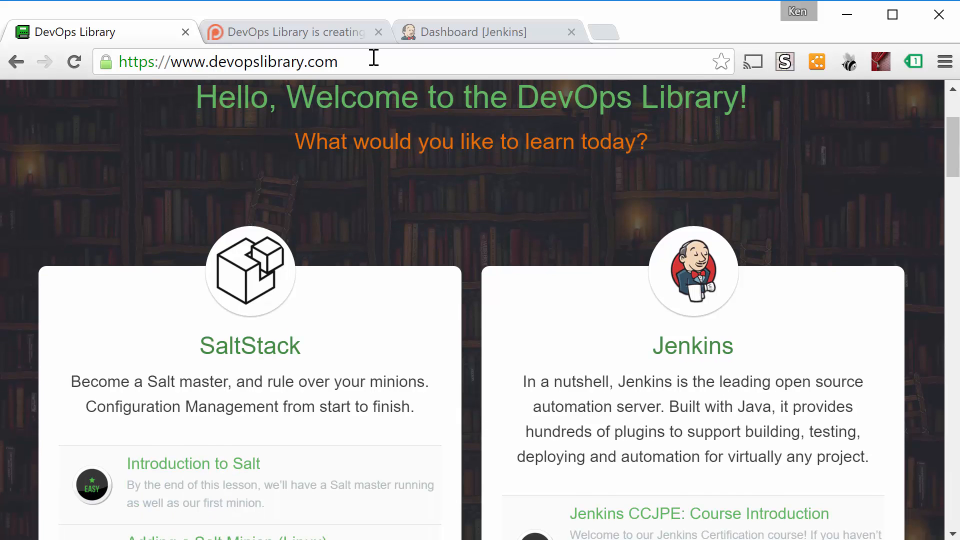
Look over the DevOps Library Patreon page and its monthly pledge figure
left_click(343, 37)
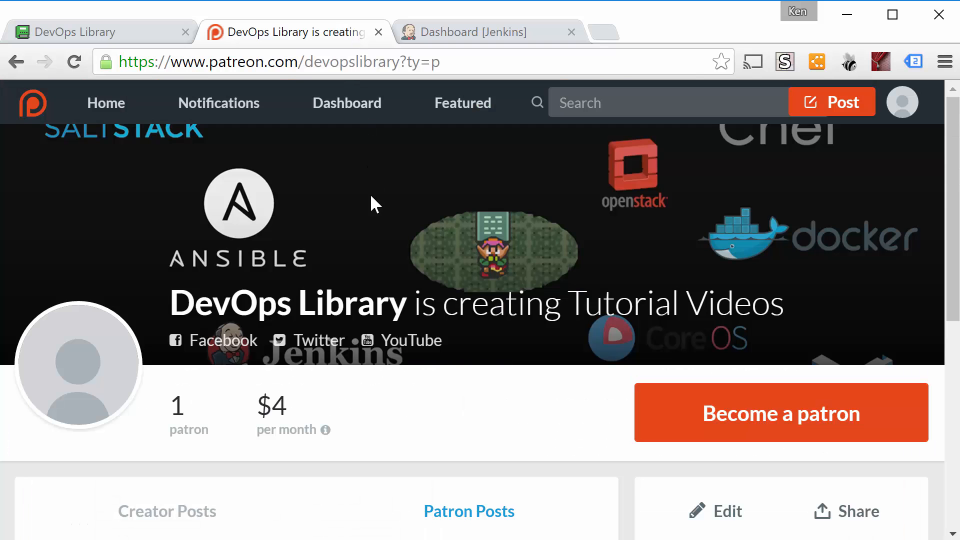
left_click_drag(290, 403, 254, 400)
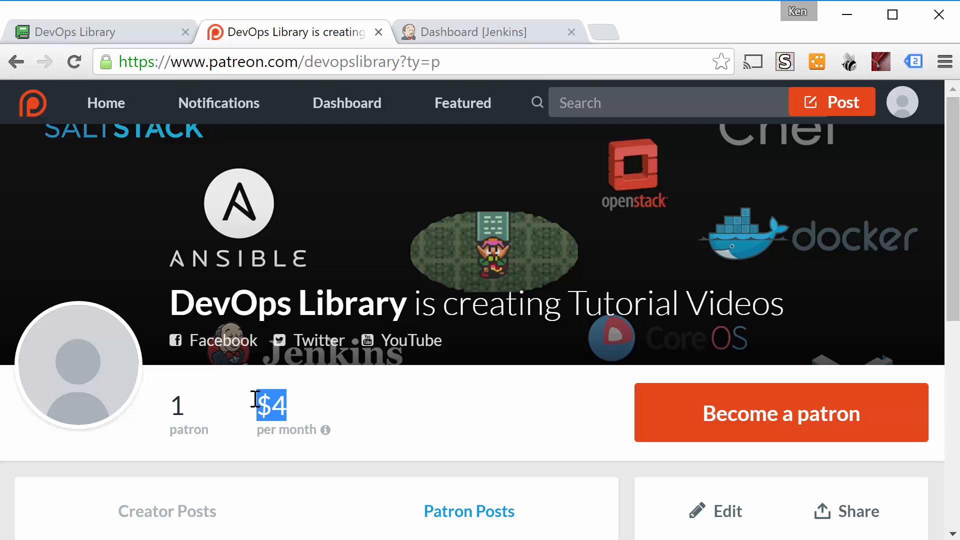
left_click(903, 95)
Switch to the Jenkins dashboard and start creating a new job
left_click(523, 39)
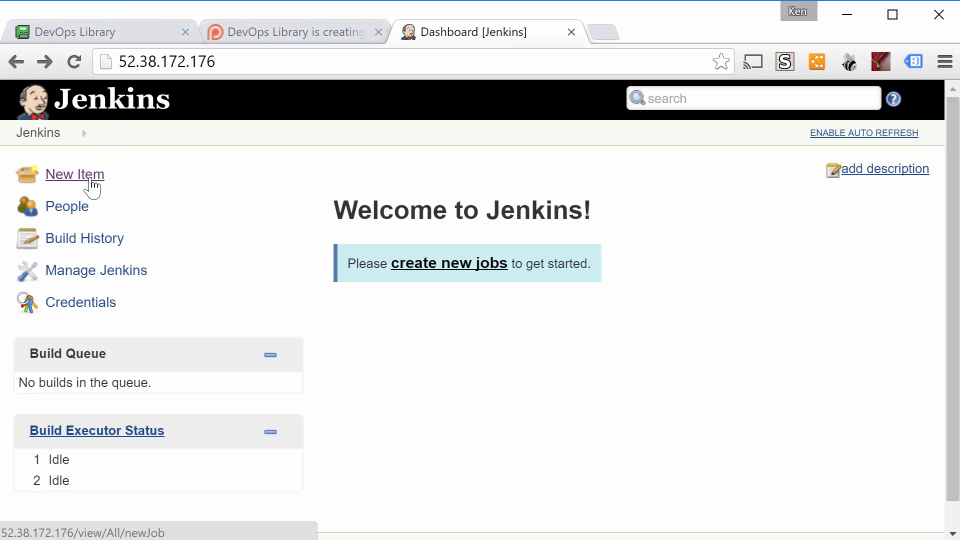
left_click(427, 277)
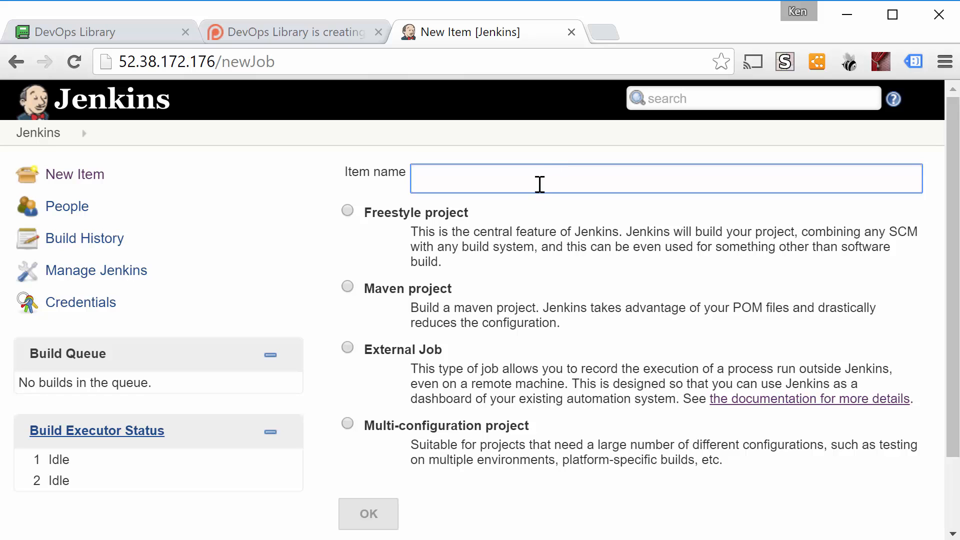
Review the descriptions of the Freestyle, Maven, External Job and Multi-configuration project types
left_click(490, 220)
left_click_drag(487, 213, 363, 218)
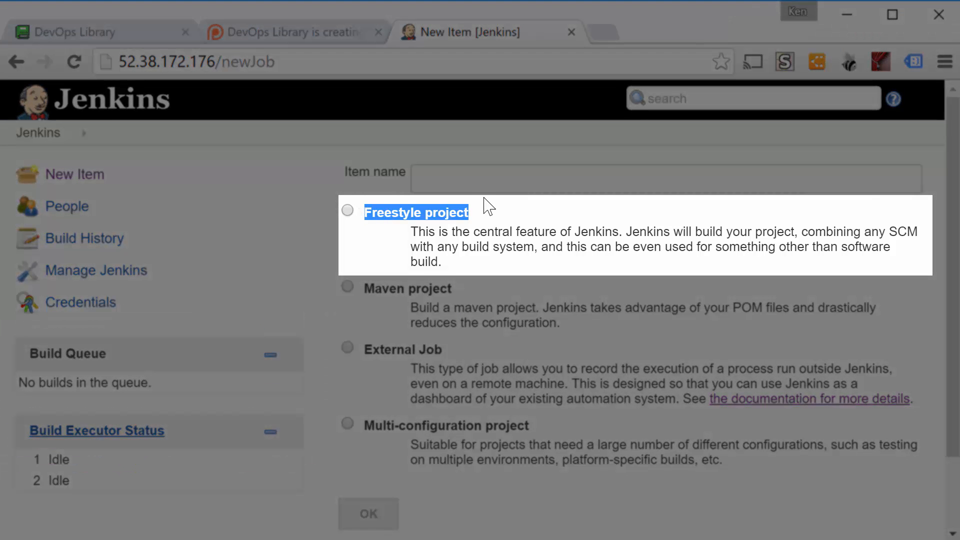
left_click(488, 216)
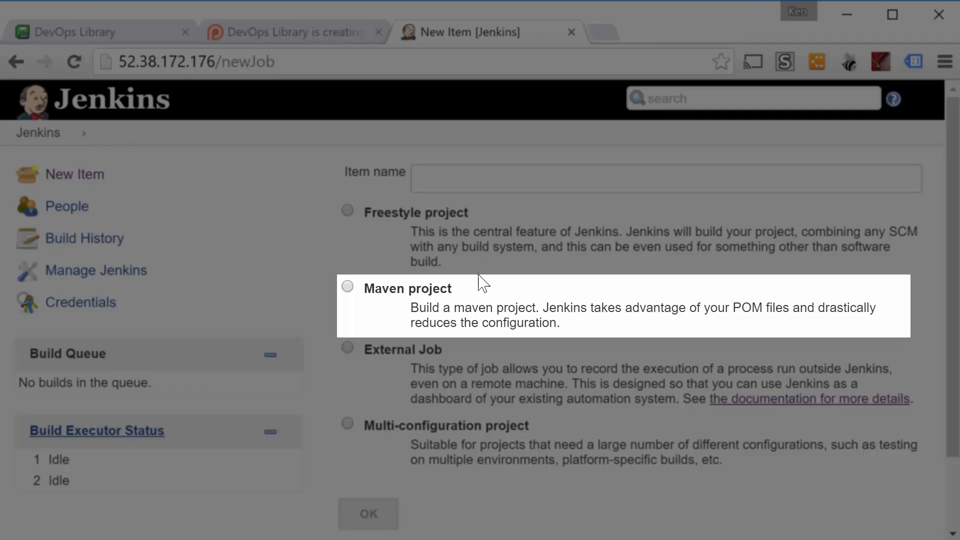
left_click_drag(465, 289, 362, 288)
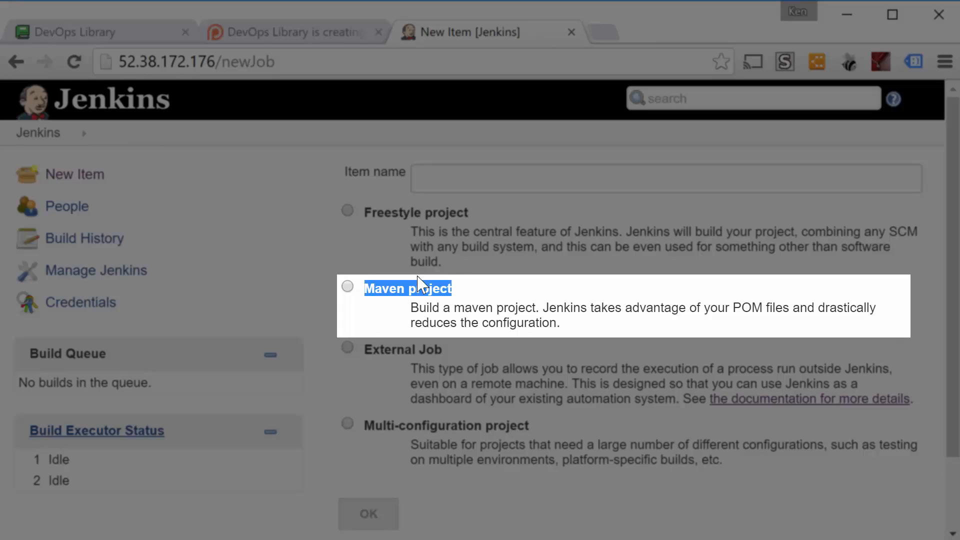
left_click(516, 289)
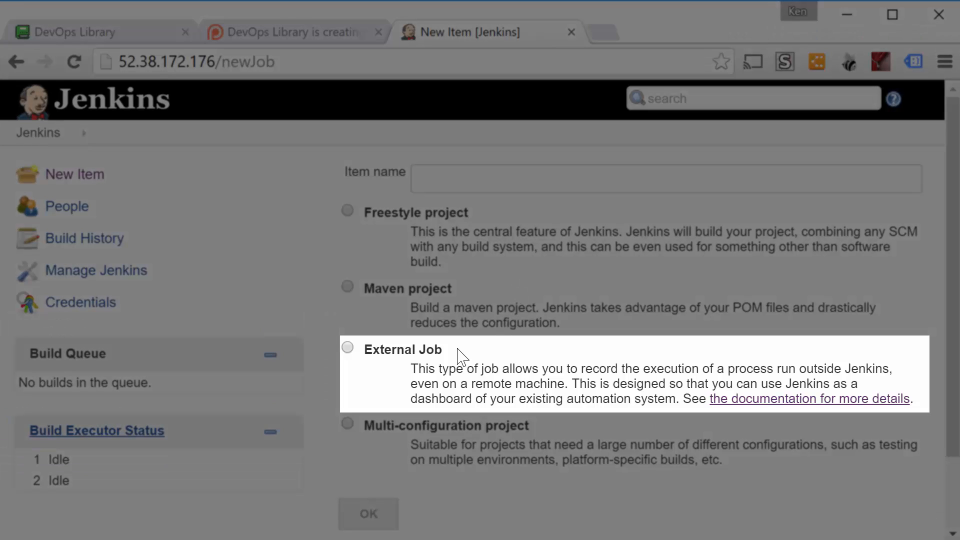
left_click_drag(443, 352, 354, 353)
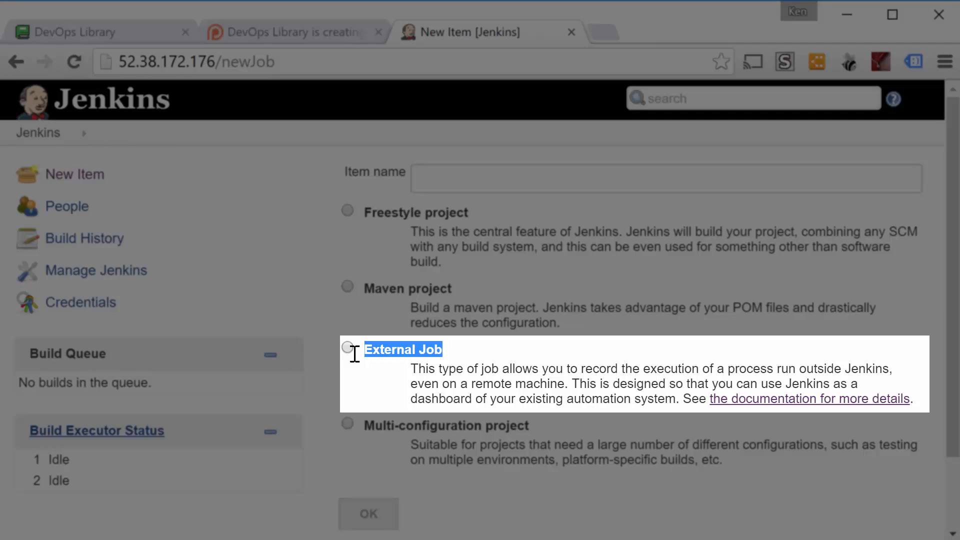
left_click(489, 348)
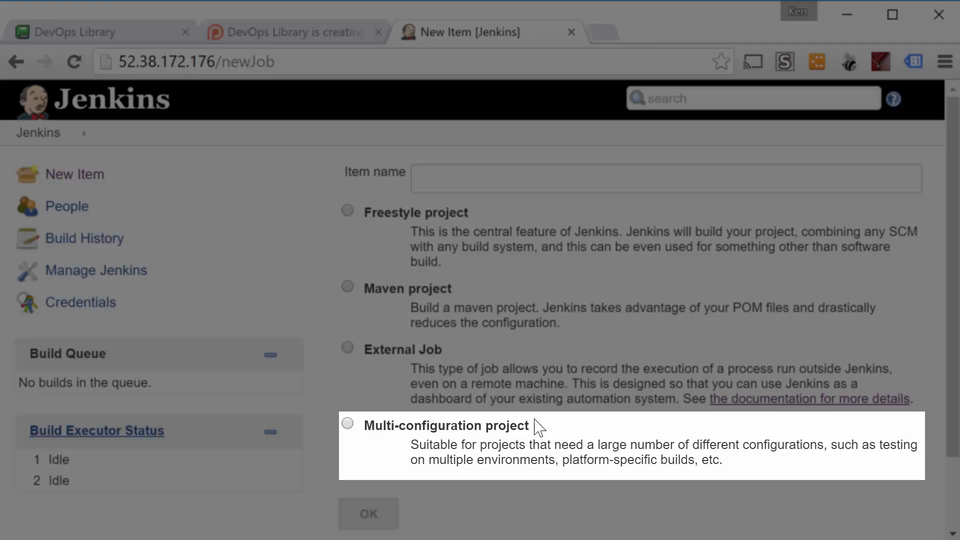
left_click_drag(534, 427, 360, 424)
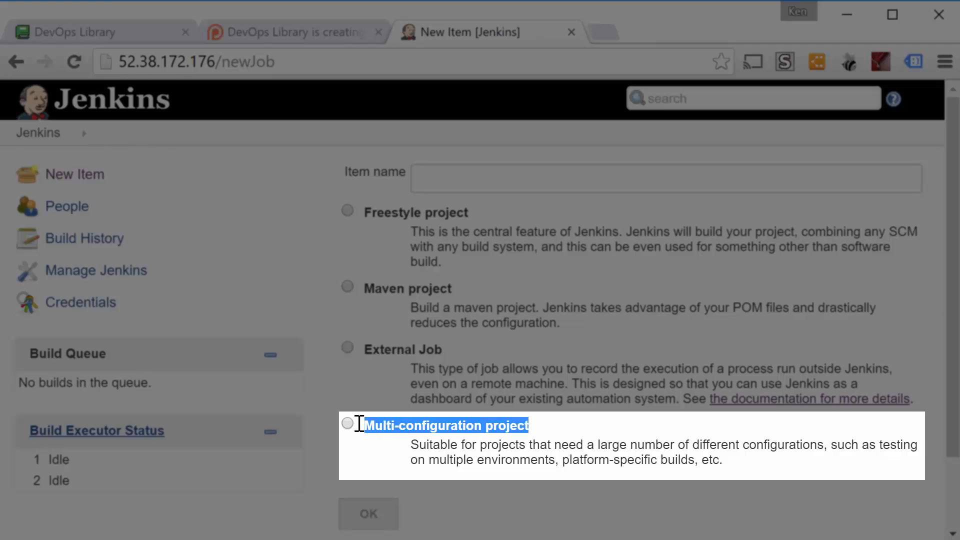
left_click(568, 430)
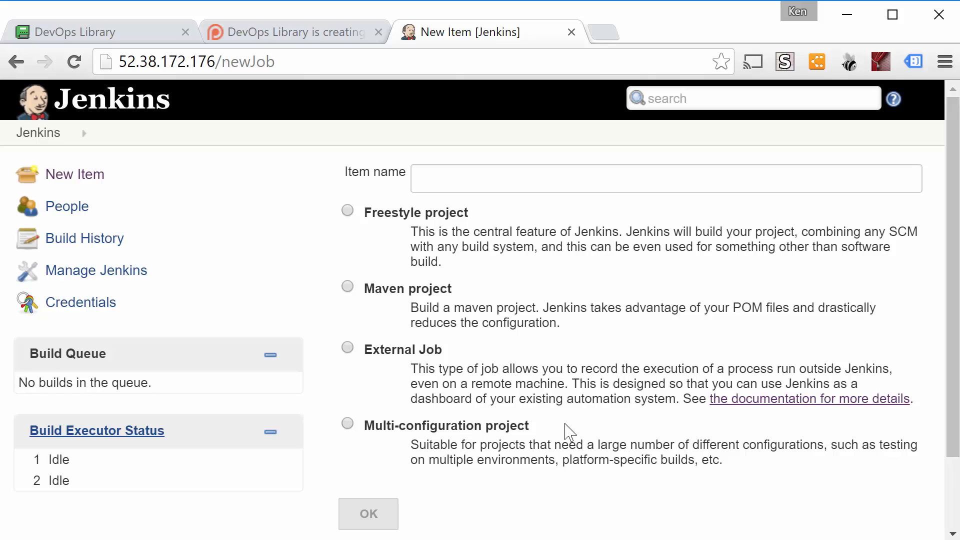
Create a Freestyle project named "Free Space"
left_click(348, 212)
left_click(478, 183)
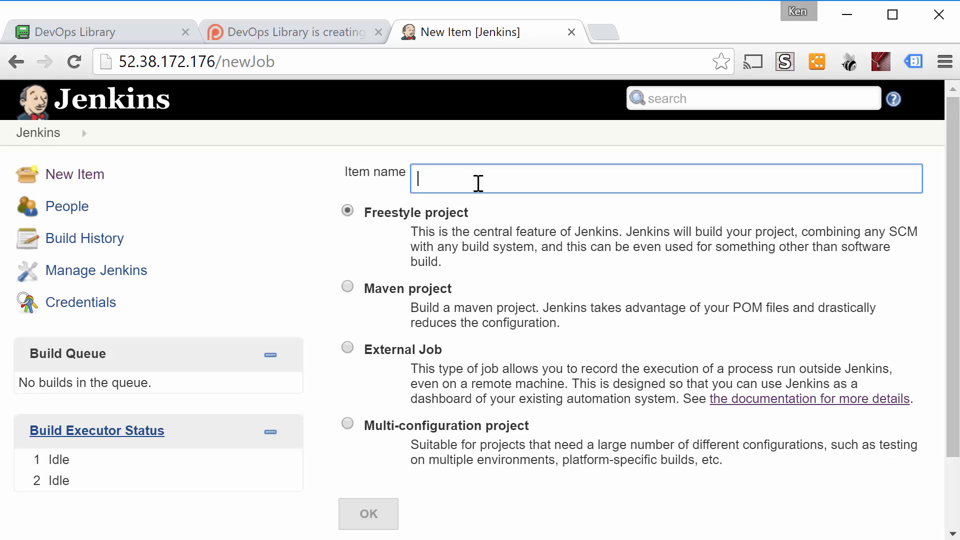
type("Free")
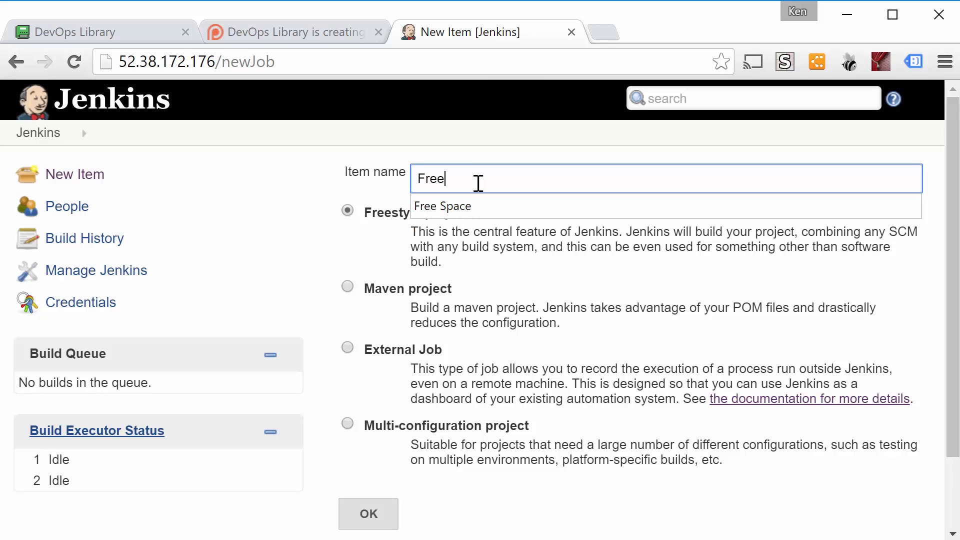
type(" Space")
left_click(368, 513)
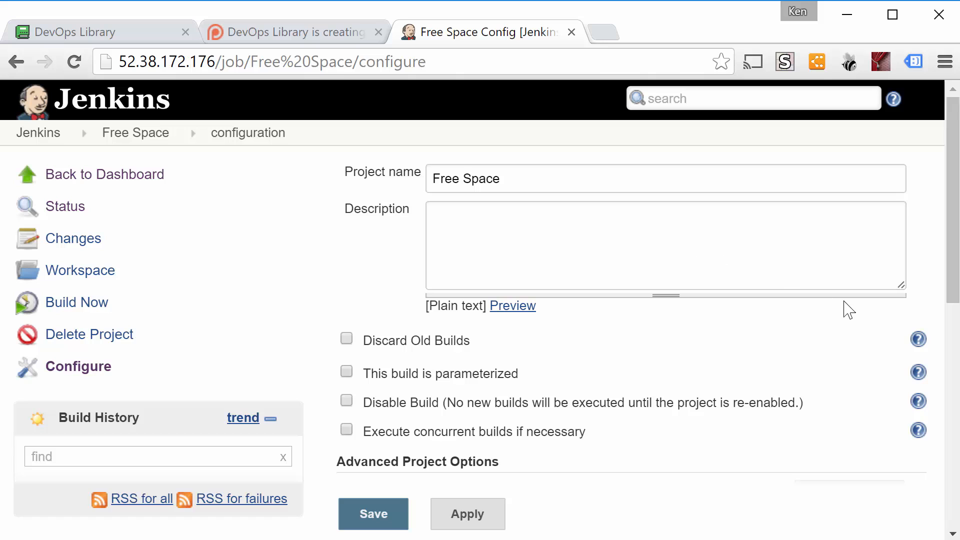
Read the built-in help for the Discard Old Builds option and close it again
left_click(917, 339)
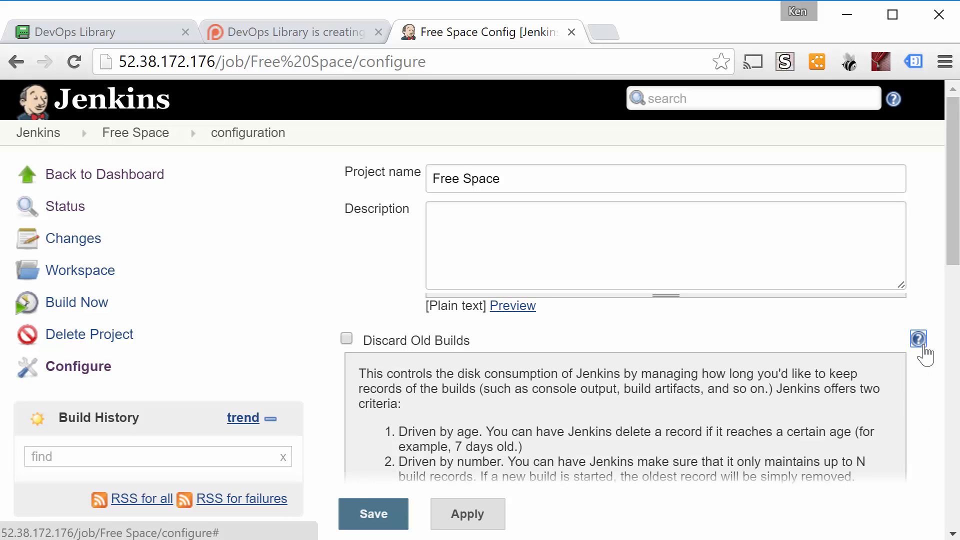
left_click(922, 346)
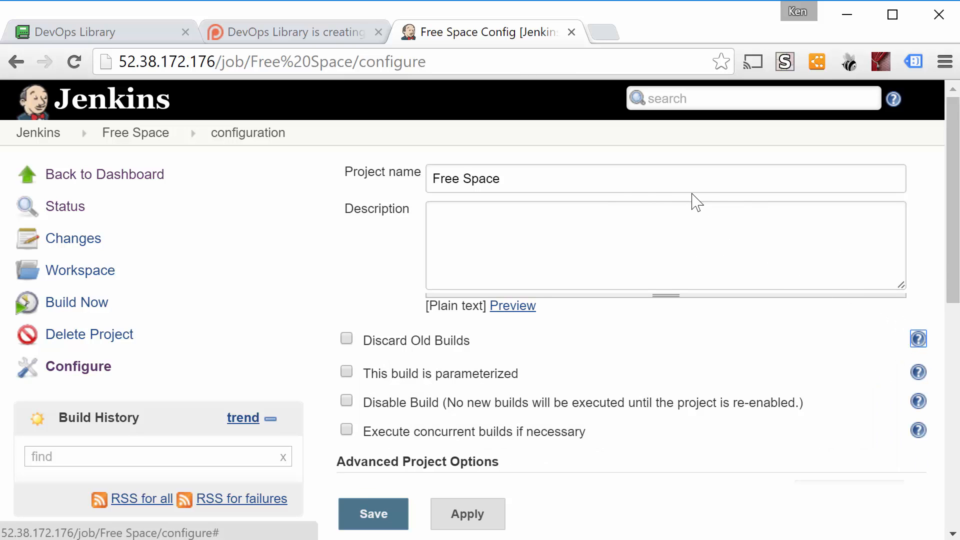
Enter "Display's free space available." as the project description
left_click(575, 218)
type("D")
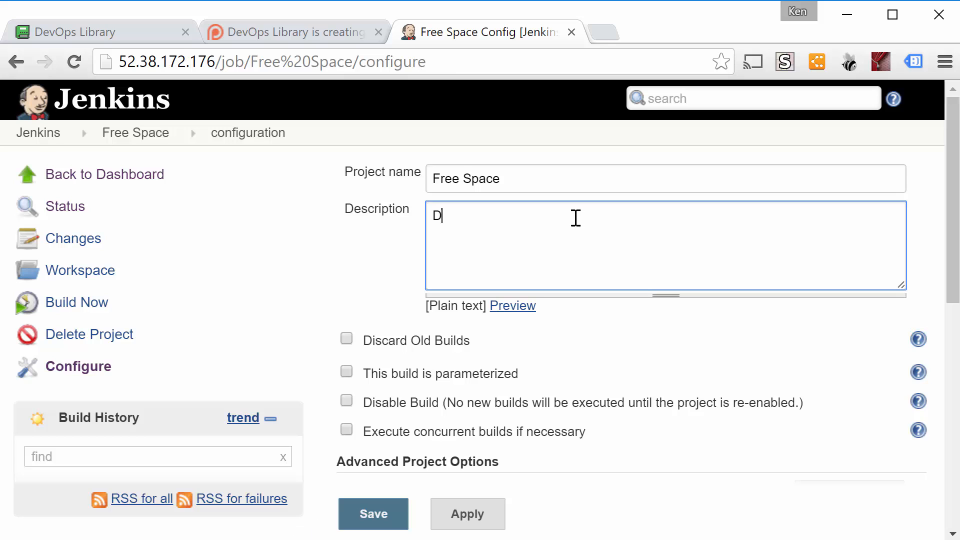
type("isplay's free space available")
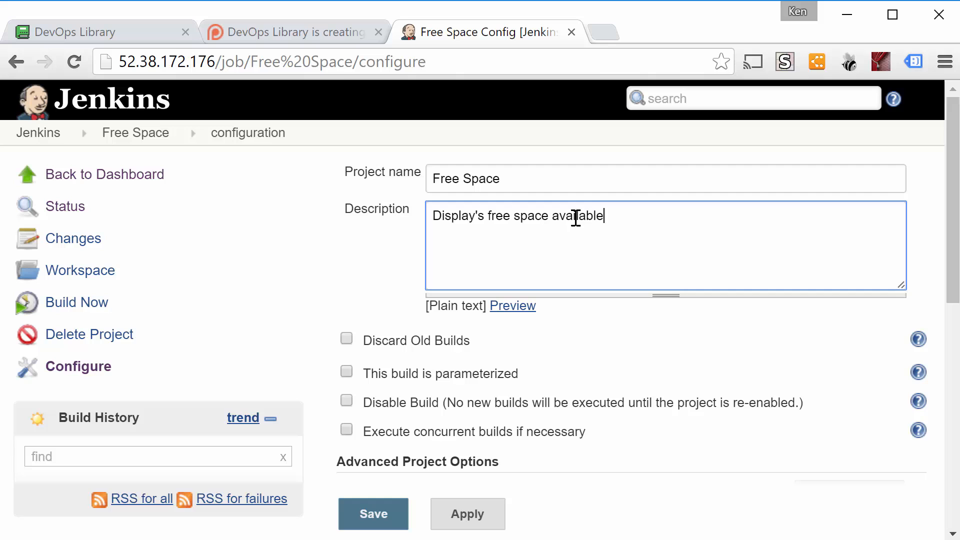
type(".")
Enable Discard Old Builds and set the maximum number of builds to keep to 10
left_click(404, 340)
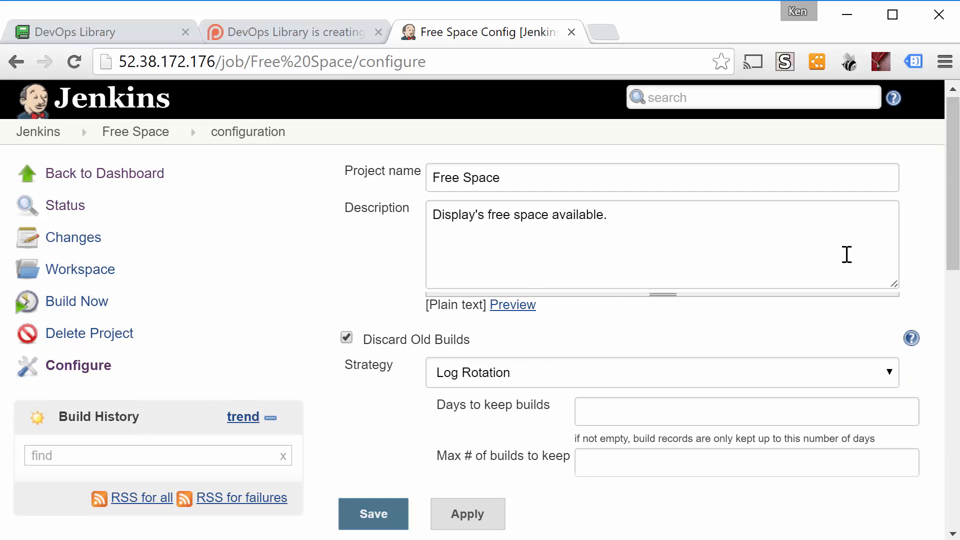
left_click_drag(955, 265, 957, 297)
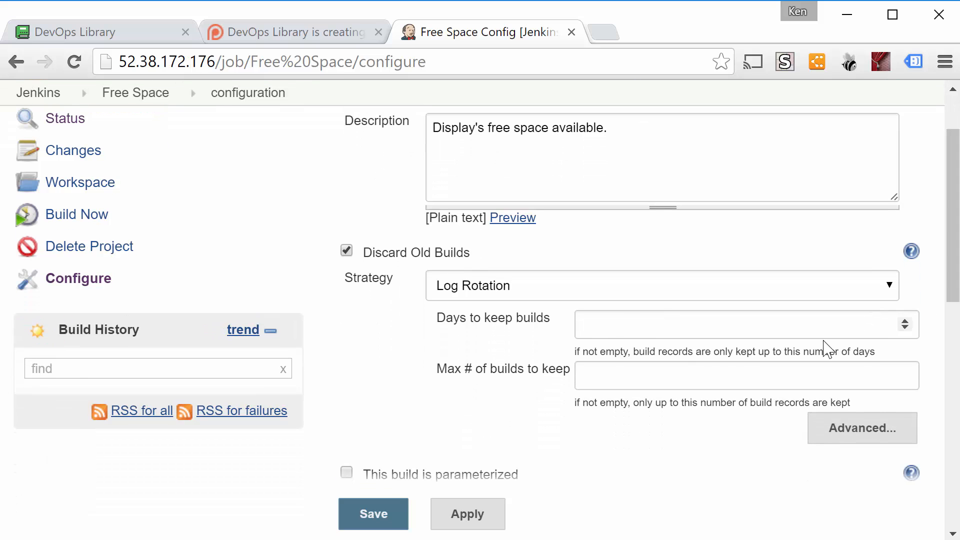
left_click(793, 380)
type("10")
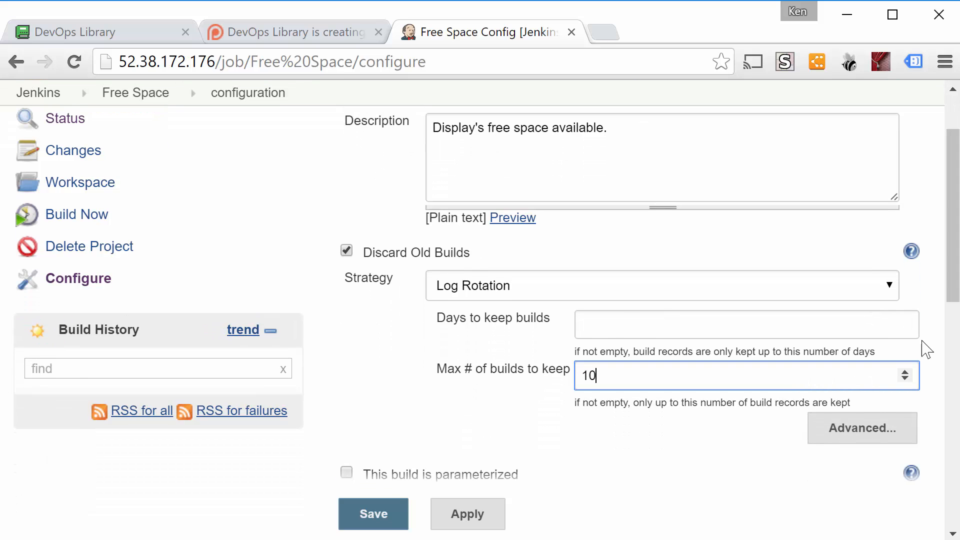
Enable build parameterization, view the available parameter types, and turn parameterization off again
left_click_drag(952, 303, 955, 342)
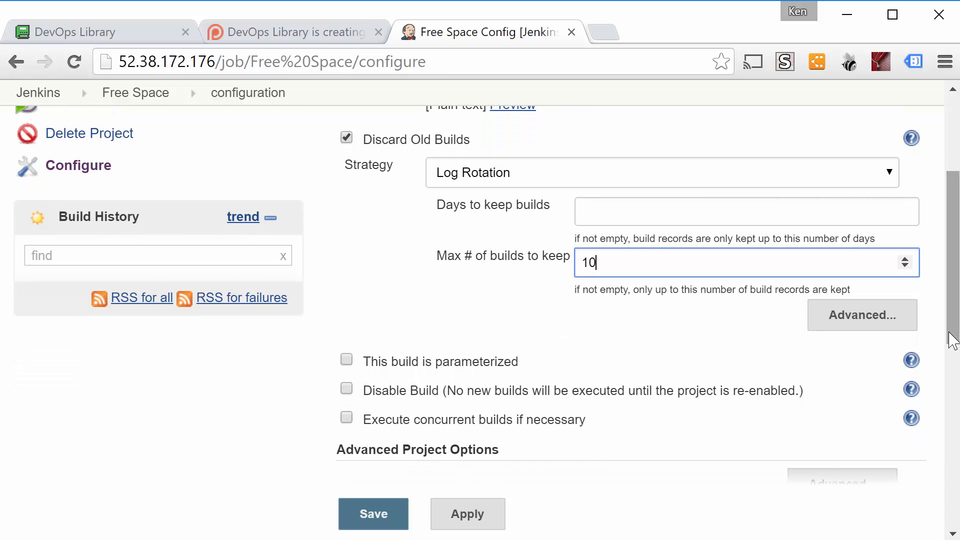
left_click_drag(950, 333, 955, 351)
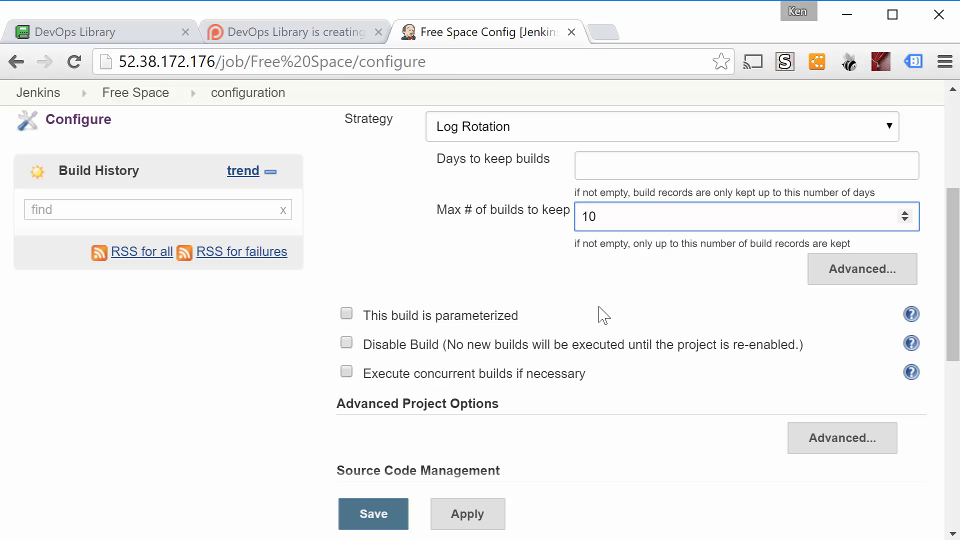
left_click(496, 322)
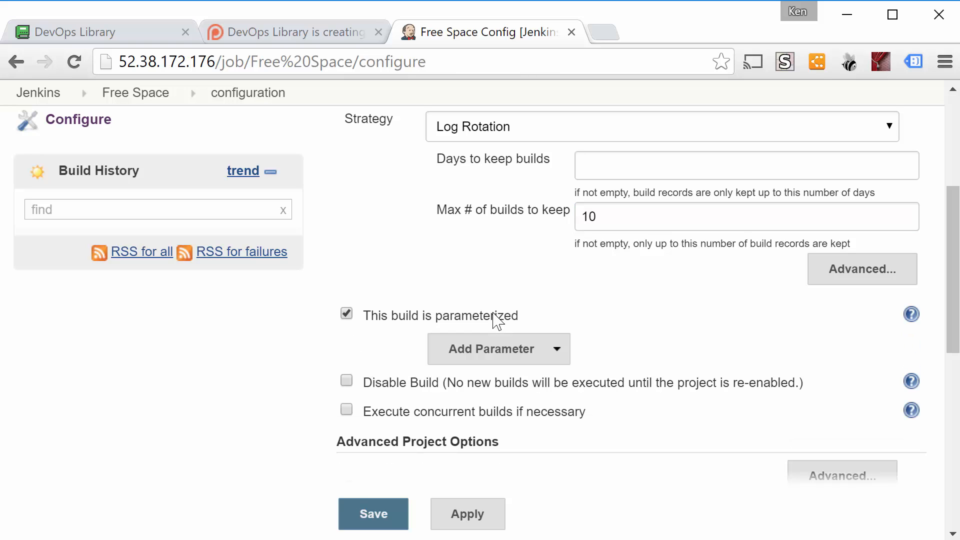
left_click(562, 353)
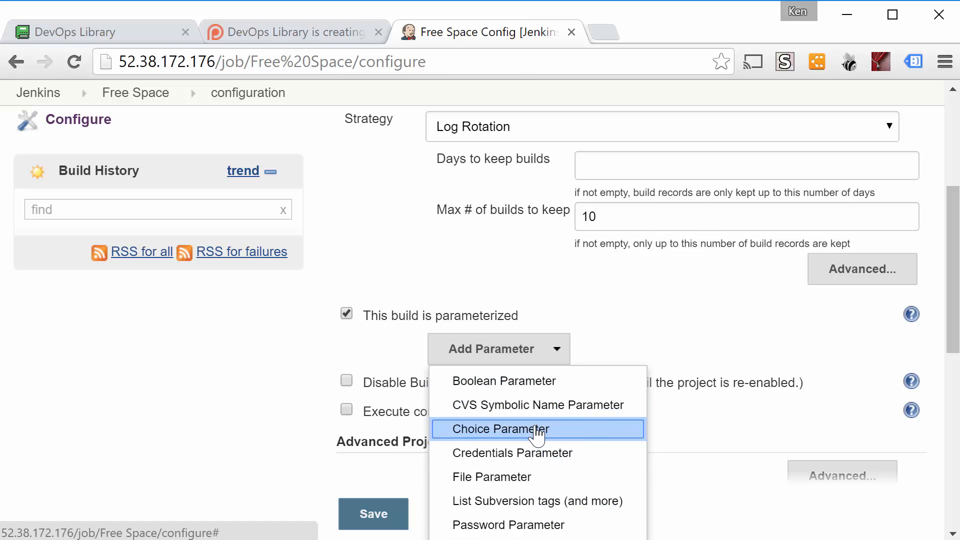
left_click(514, 359)
left_click(476, 320)
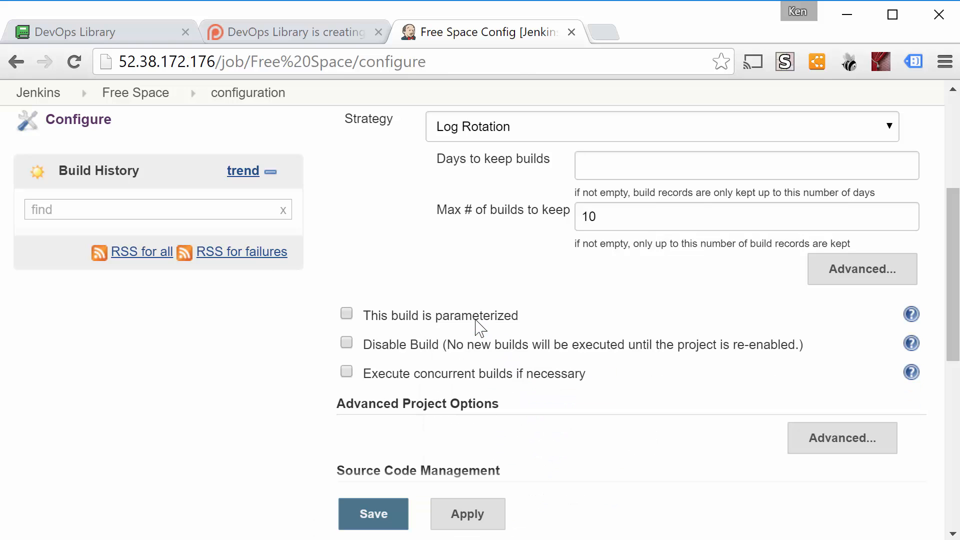
Try out the Disable Build and Execute concurrent builds options, turning each one back off
left_click(477, 349)
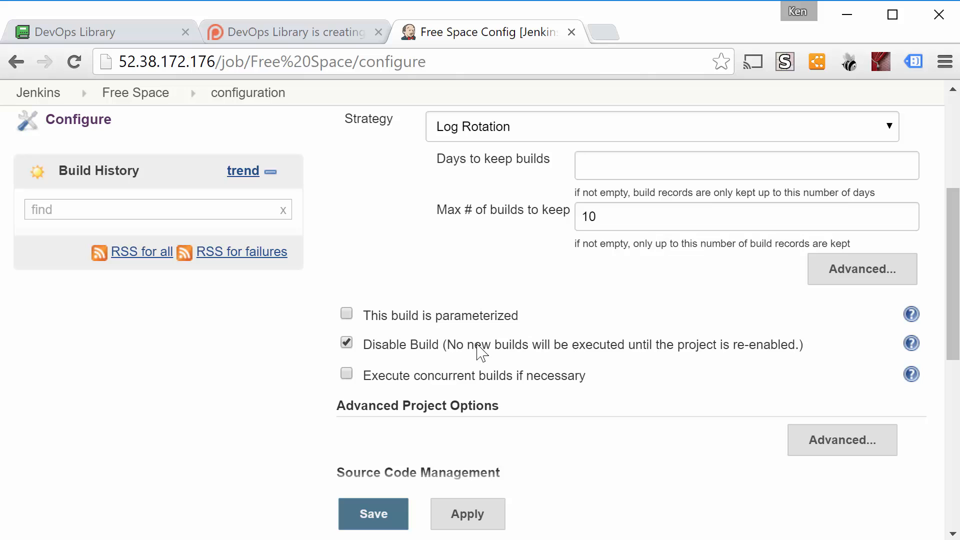
left_click(477, 346)
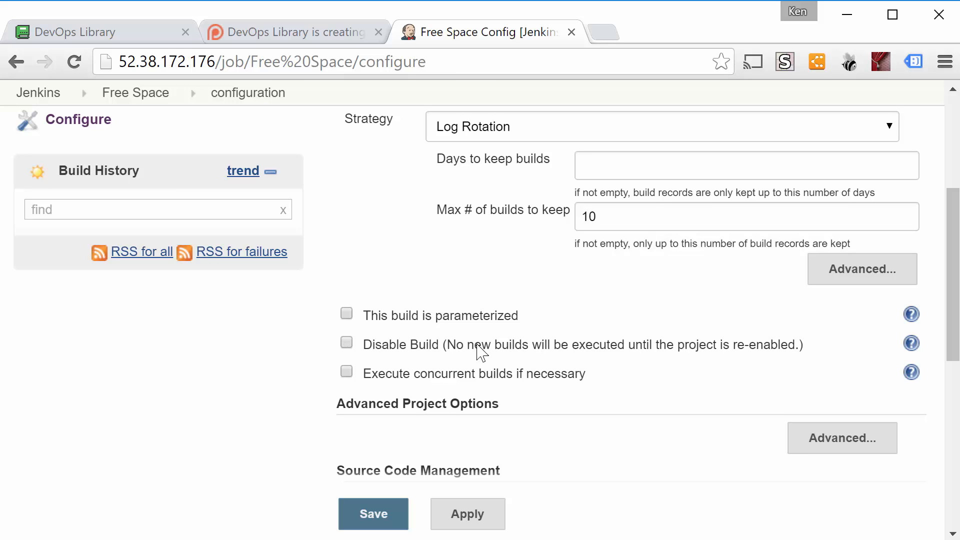
left_click(495, 375)
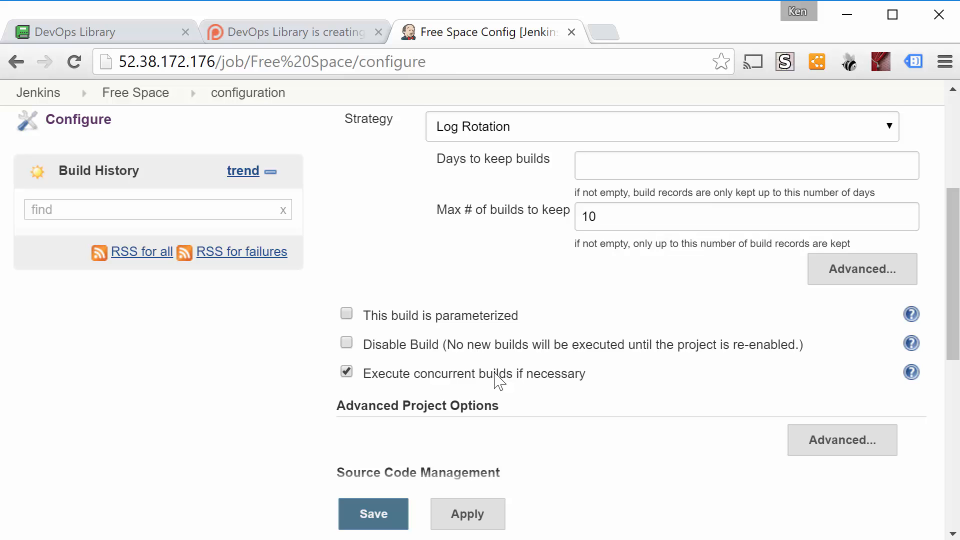
left_click(495, 374)
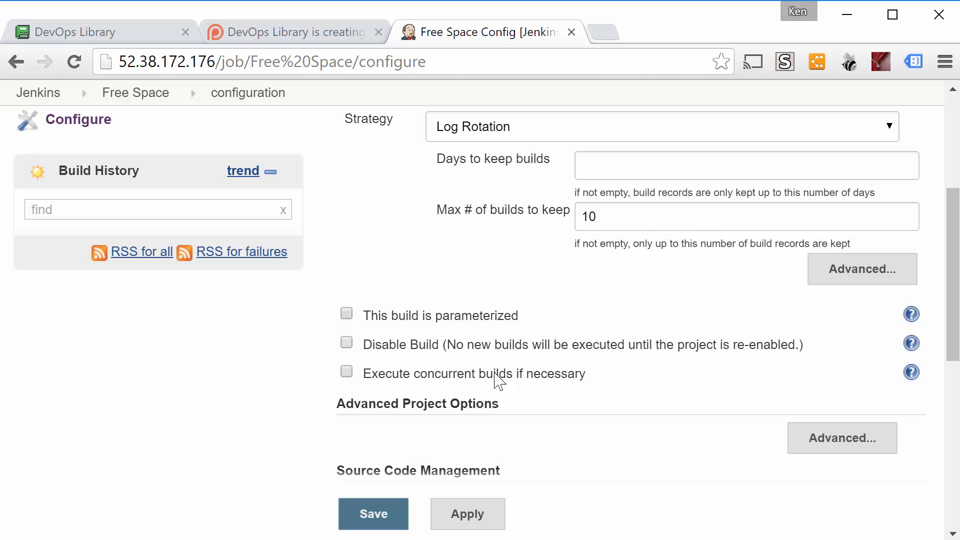
Expand the Advanced Project Options and inspect the Quiet period setting, leaving it disabled
left_click_drag(955, 289, 955, 360)
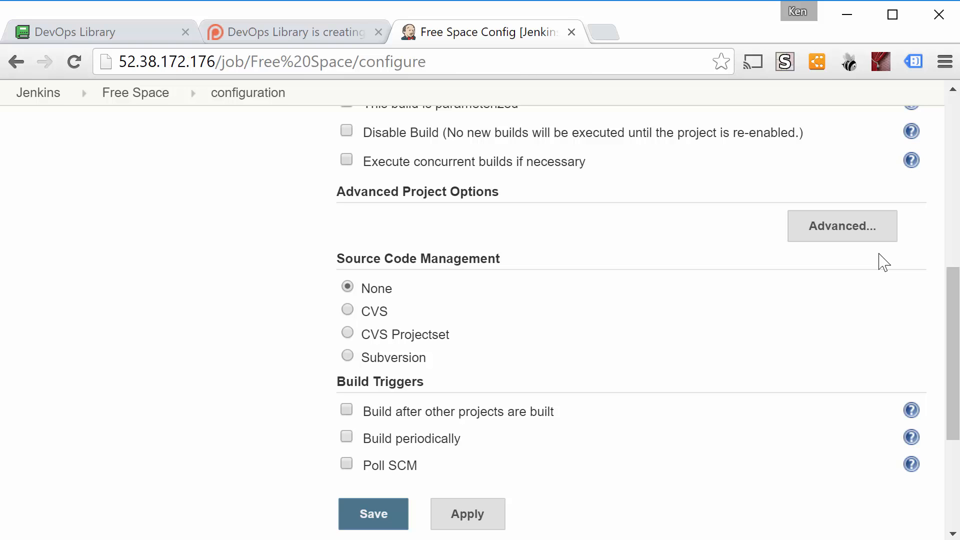
left_click(857, 234)
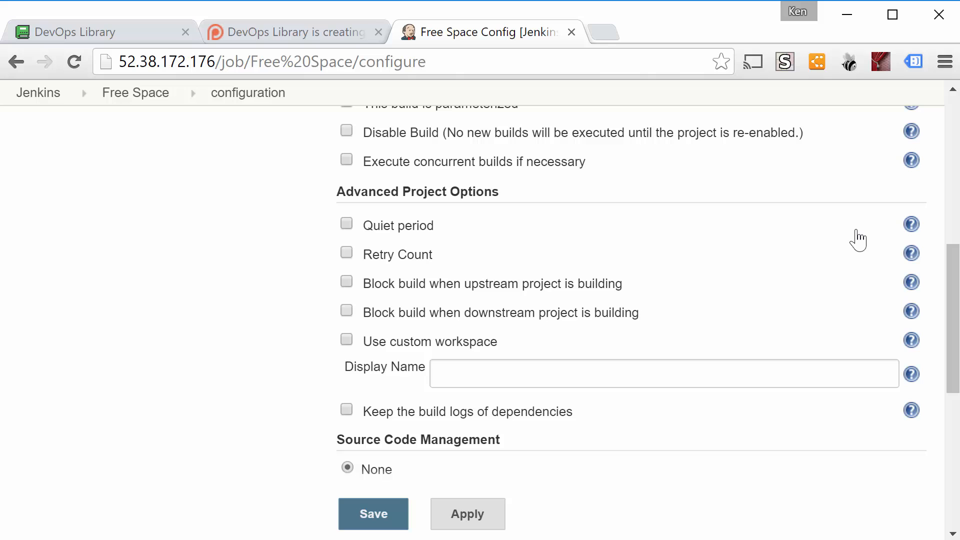
left_click(426, 225)
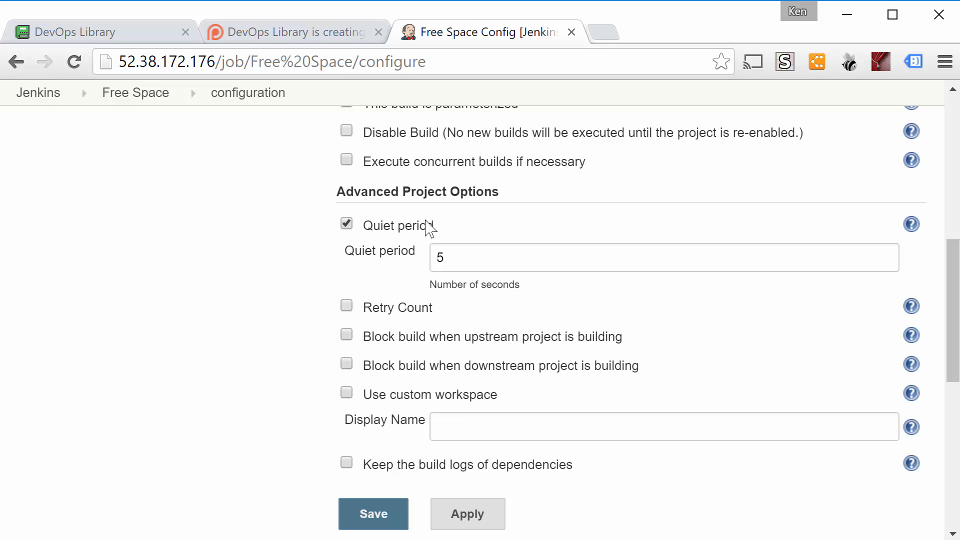
left_click(427, 223)
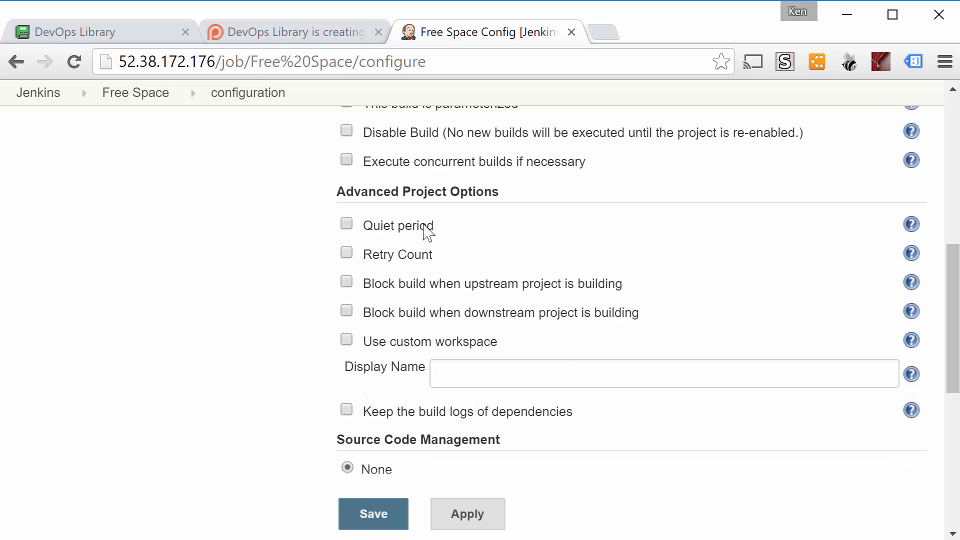
Try out the Retry Count option and the upstream and downstream build-blocking options, turning each one back off
left_click(420, 256)
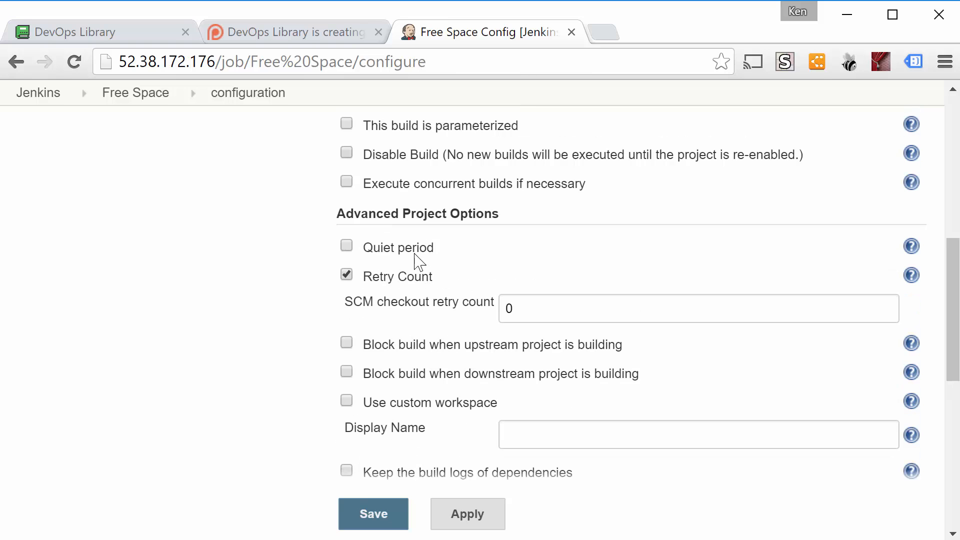
left_click(413, 285)
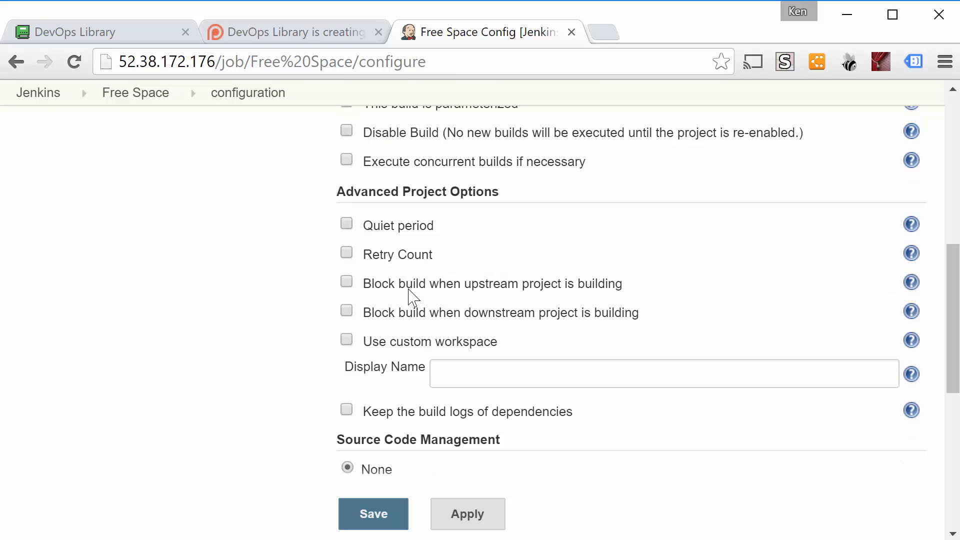
left_click(411, 295)
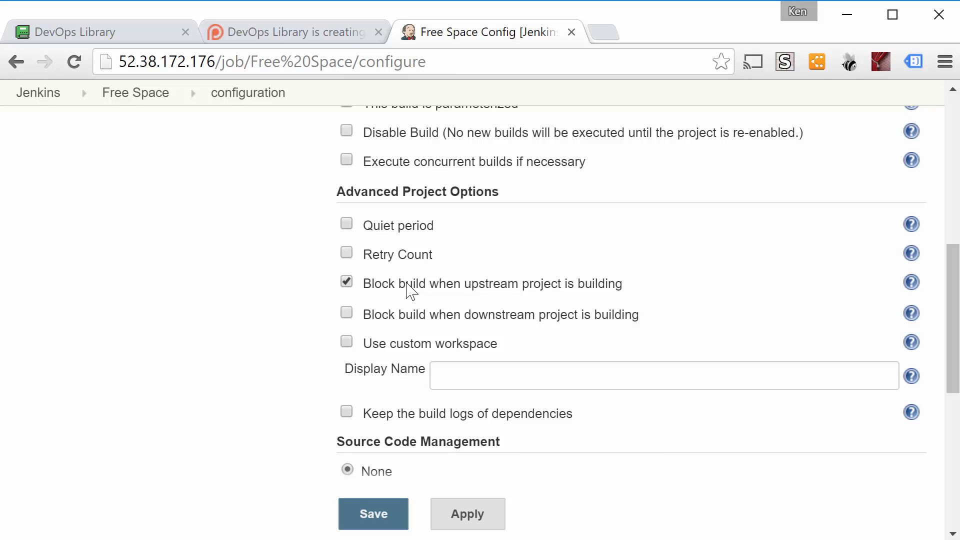
left_click(409, 288)
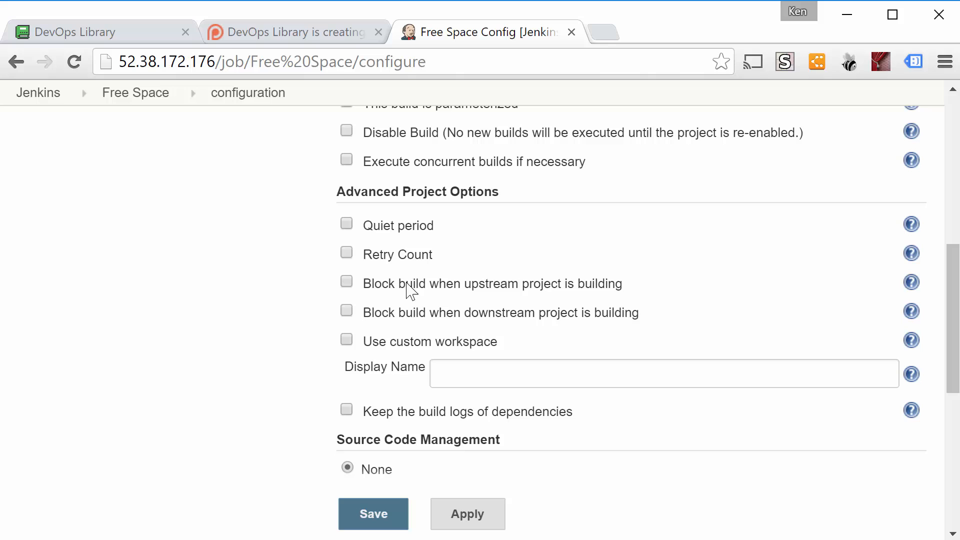
left_click(409, 316)
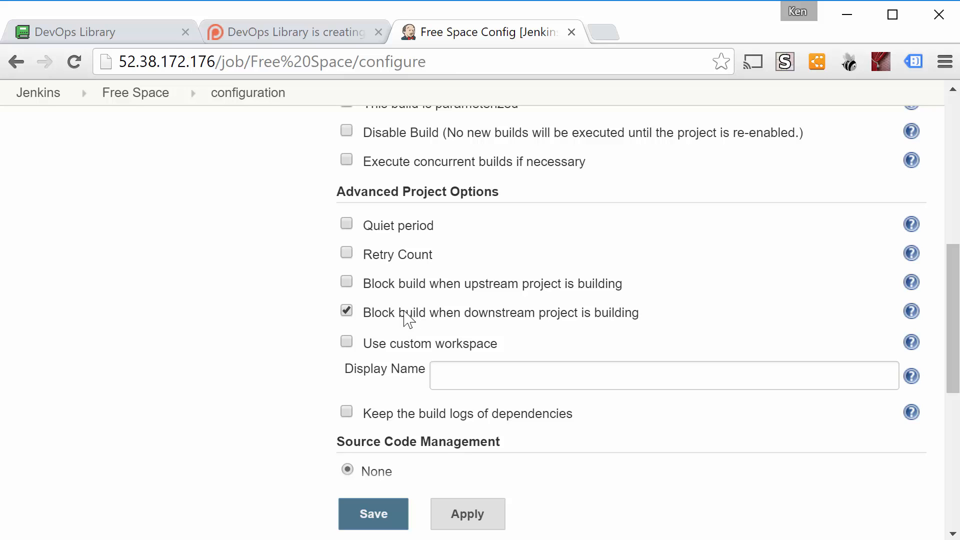
left_click(405, 313)
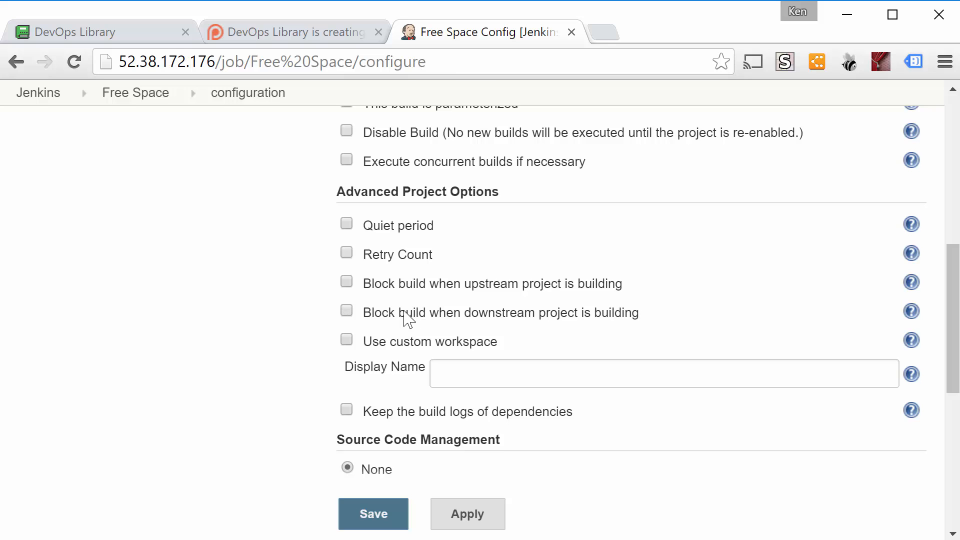
Try out the Use custom workspace option, turn it back off, and focus the empty Display Name field
left_click(367, 345)
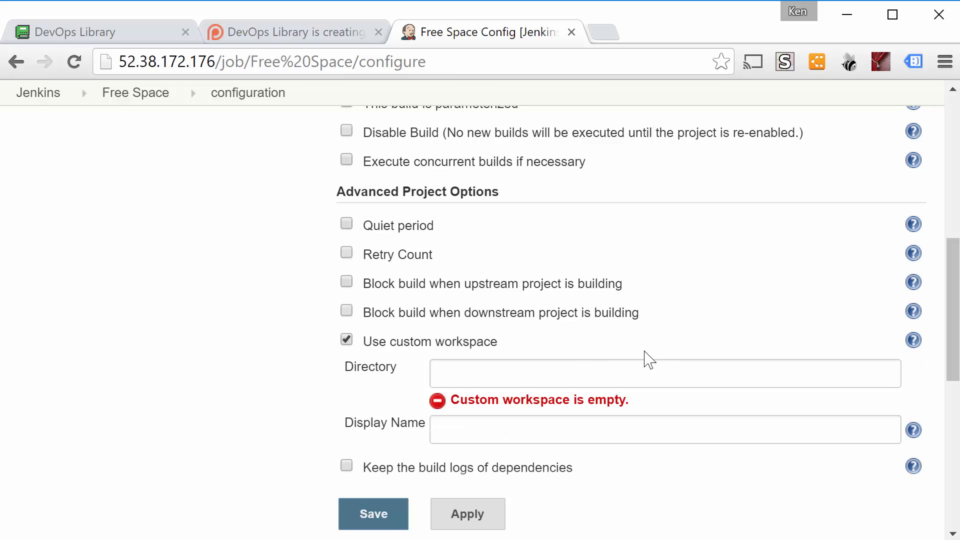
left_click(475, 346)
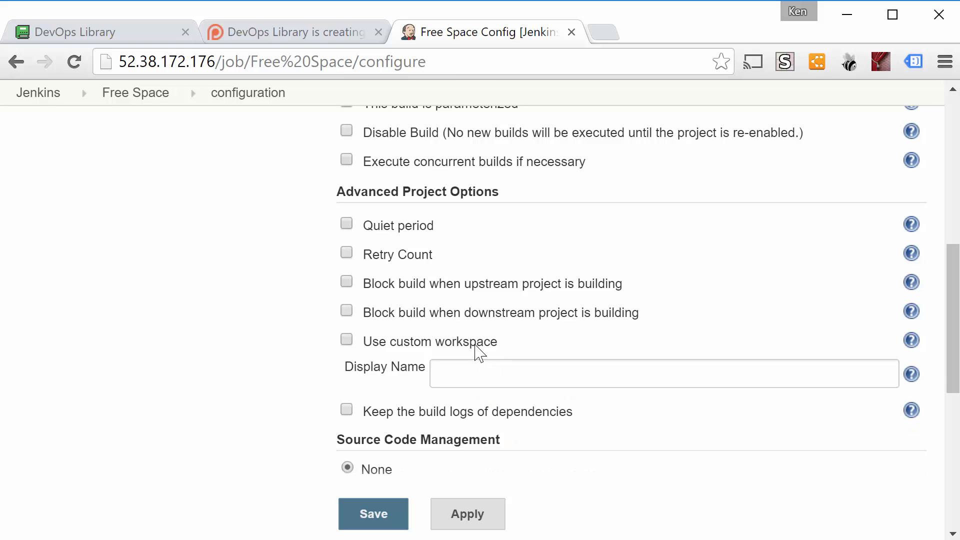
left_click(486, 374)
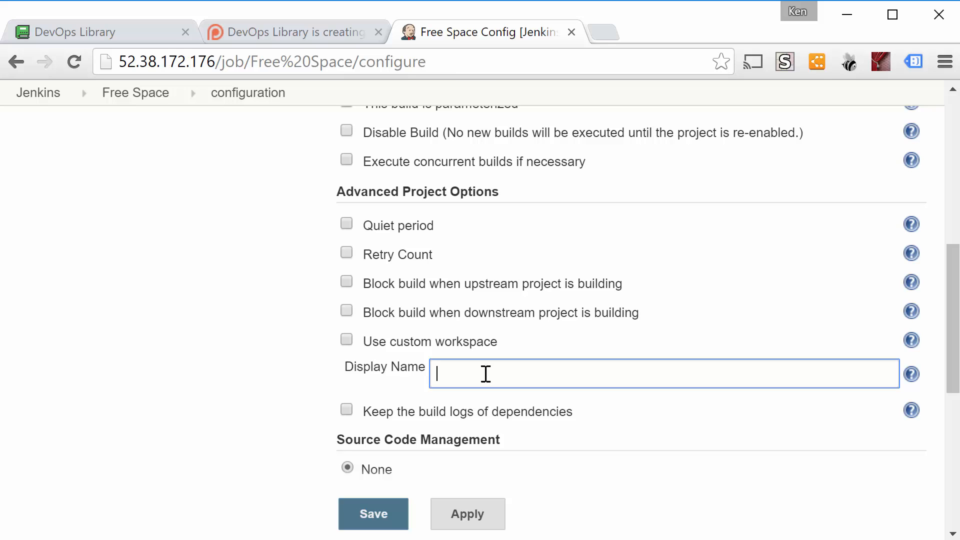
Enable Keep the build logs of dependencies, read its help text, and turn the option off again
left_click(452, 418)
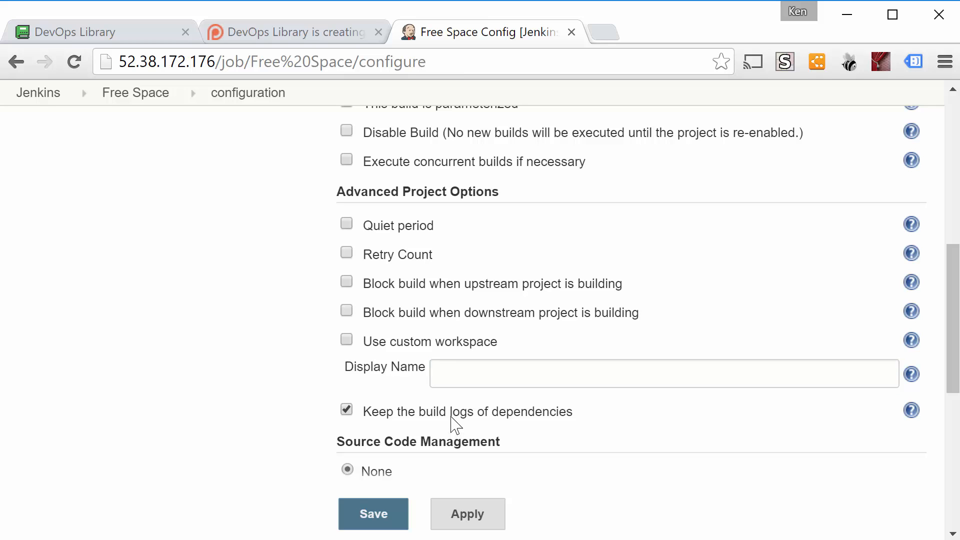
left_click(910, 413)
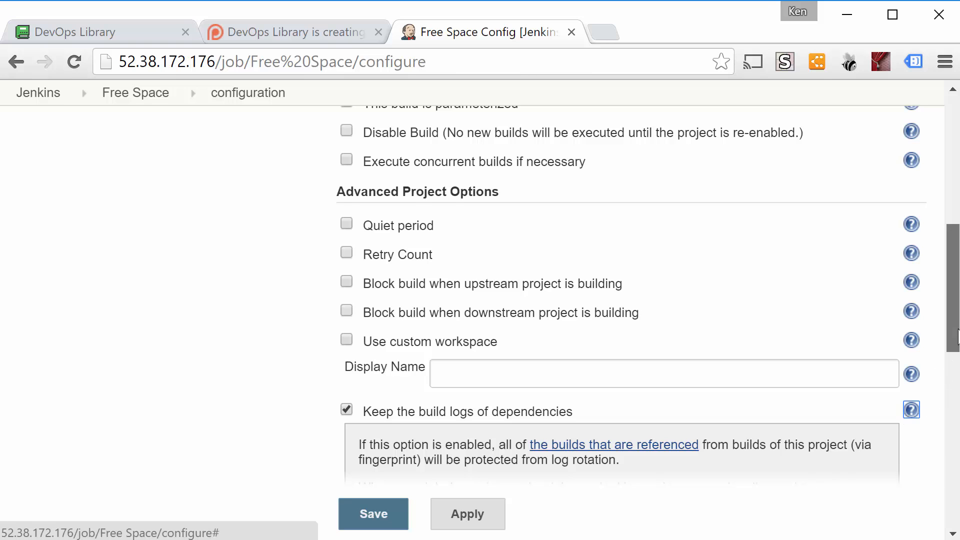
left_click_drag(957, 335, 949, 395)
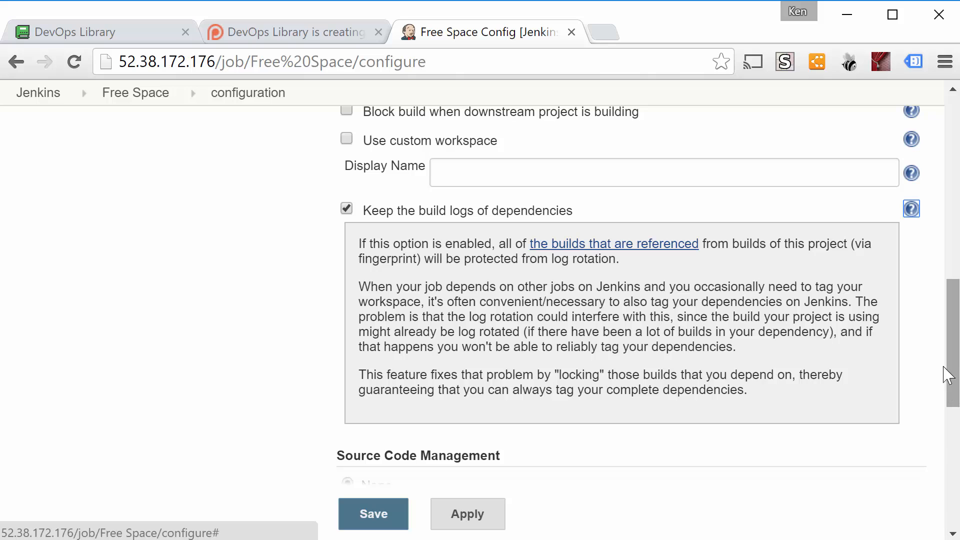
left_click(910, 210)
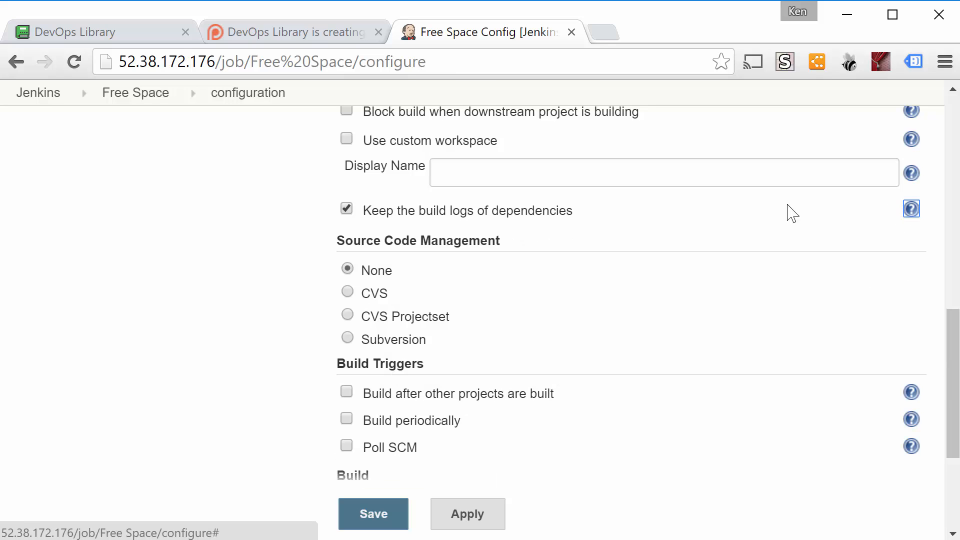
left_click(564, 218)
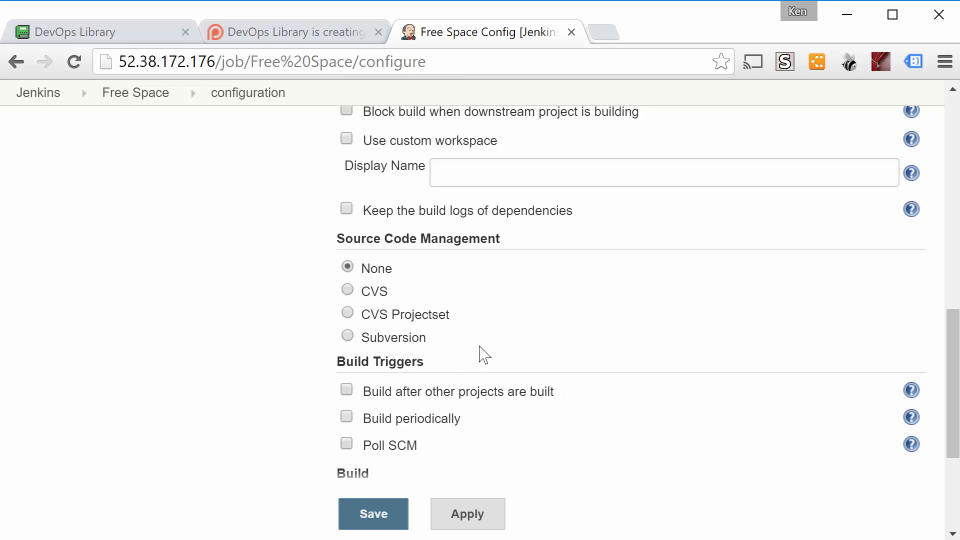
Enable the Build periodically trigger, read the help on the Schedule syntax, and turn the trigger off again
left_click_drag(950, 384, 939, 459)
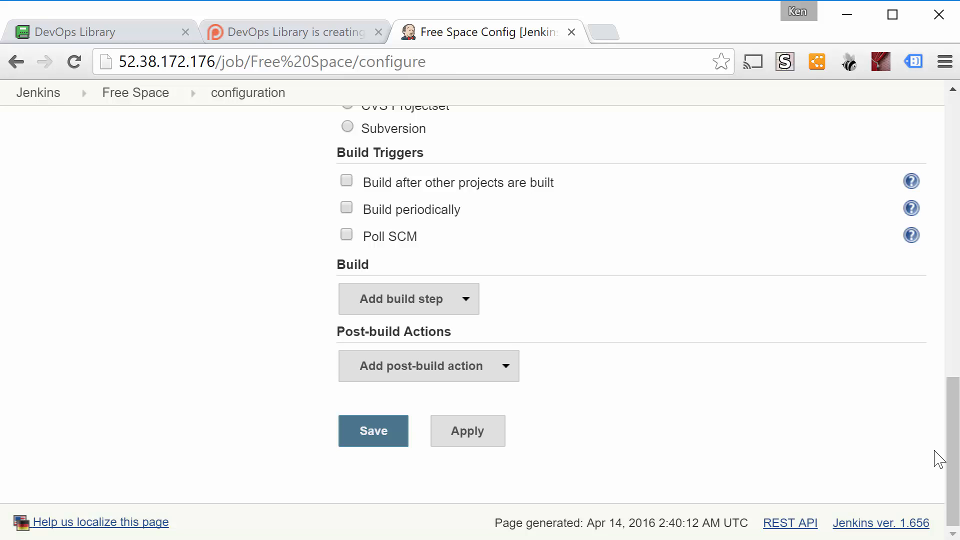
left_click(452, 220)
left_click(511, 277)
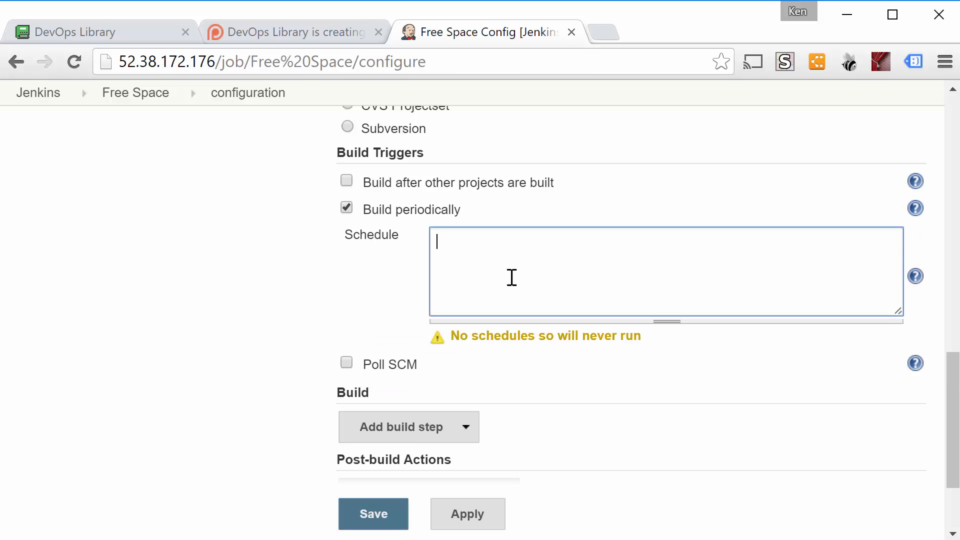
left_click(915, 277)
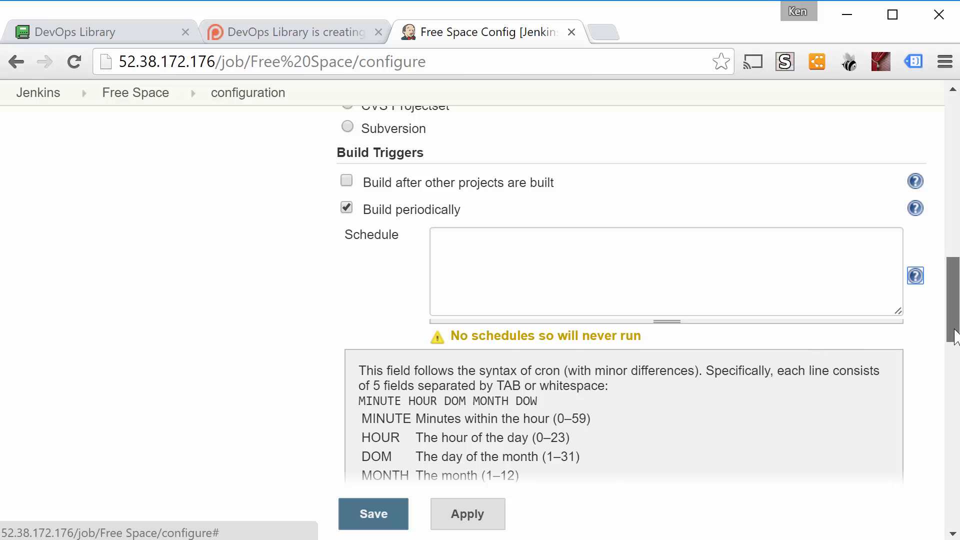
mouse_move(955, 336)
left_mouse_down()
mouse_move(951, 369)
mouse_move(951, 339)
left_mouse_up()
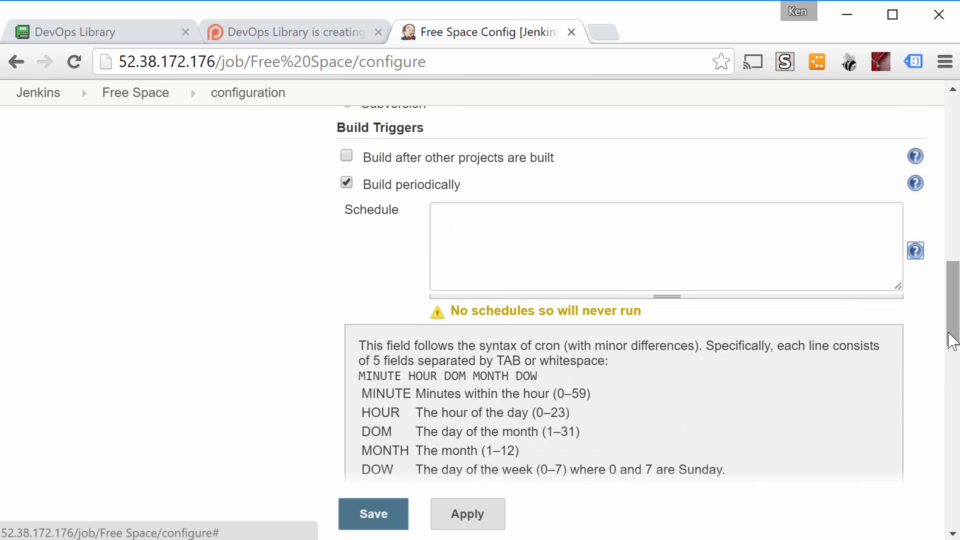
left_click(427, 189)
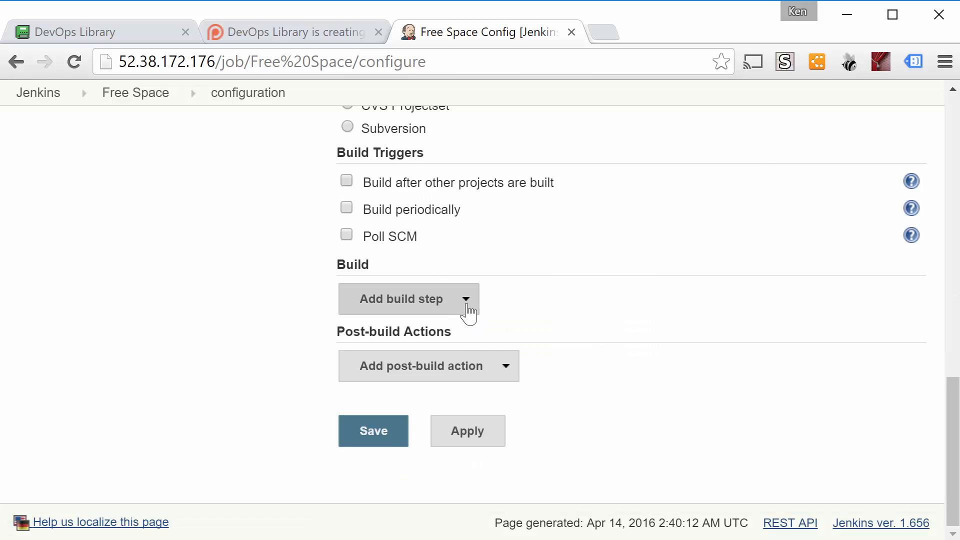
View the list of available post-build actions without adding one
left_click(498, 366)
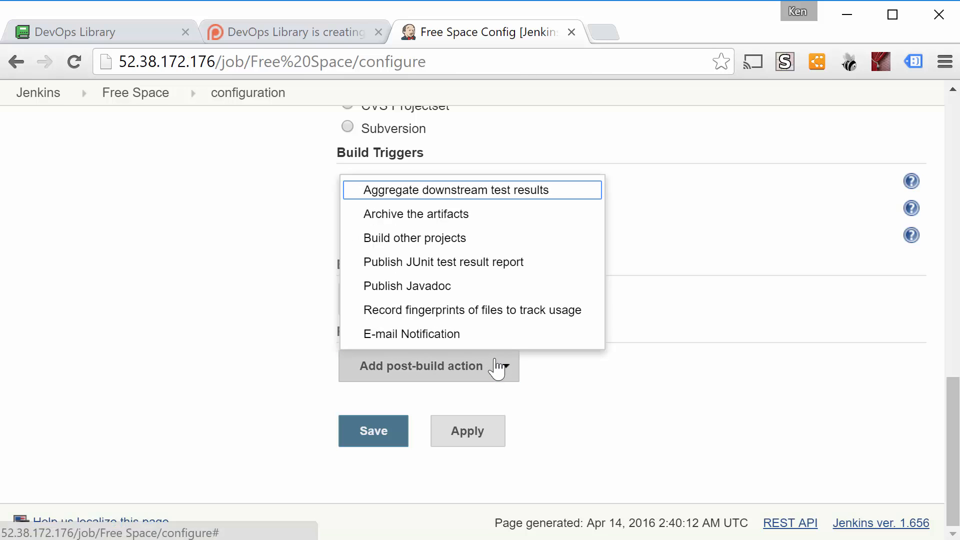
left_click(498, 366)
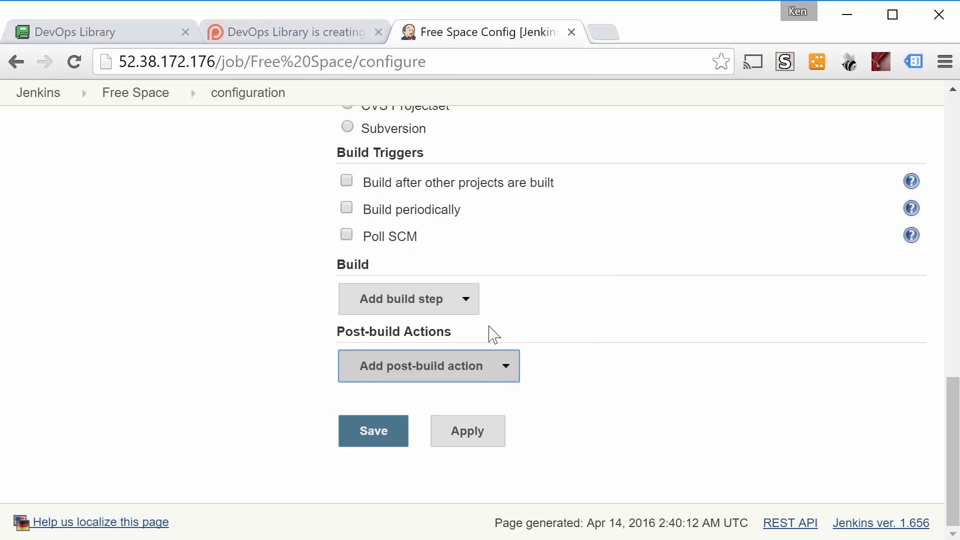
Add an Execute shell build step with the command "df -h" and save the project configuration
left_click(457, 303)
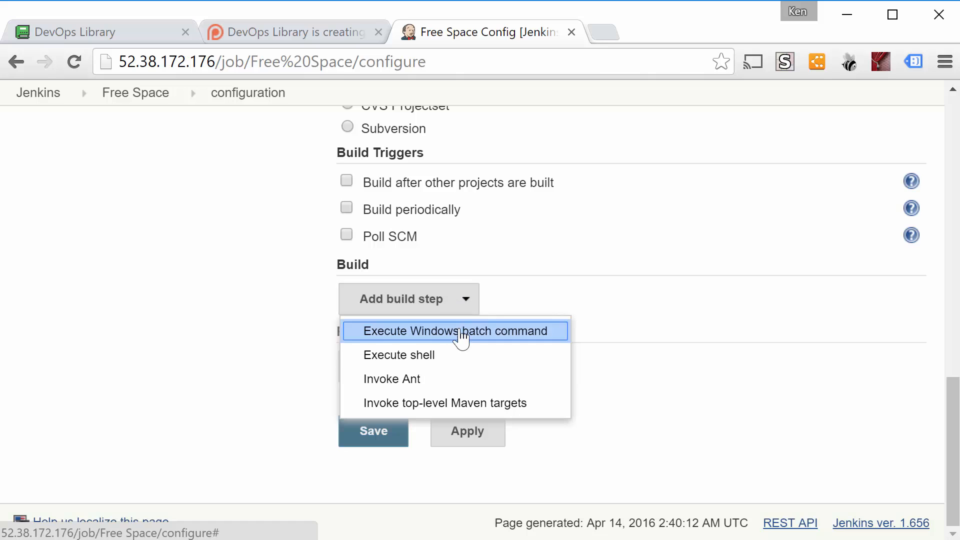
left_click(460, 354)
left_click(496, 356)
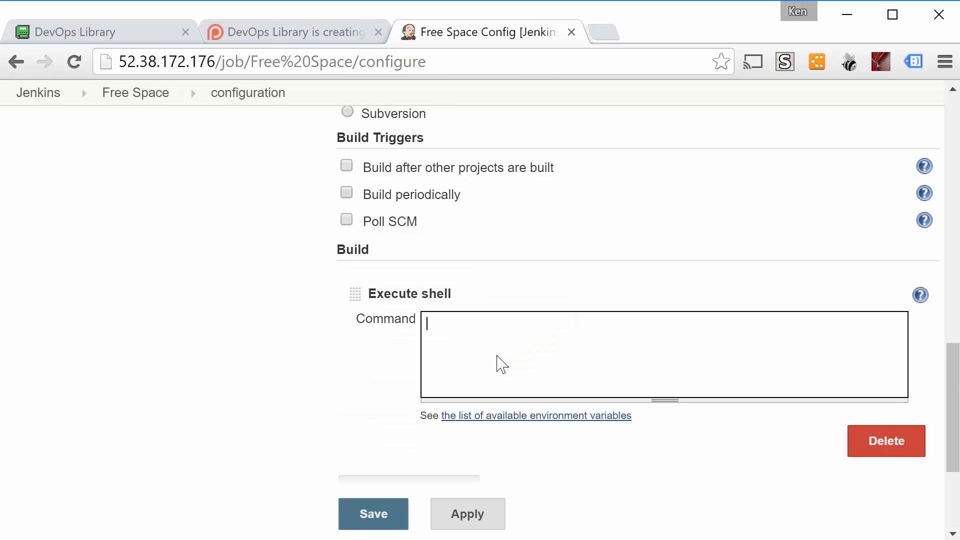
type("df -")
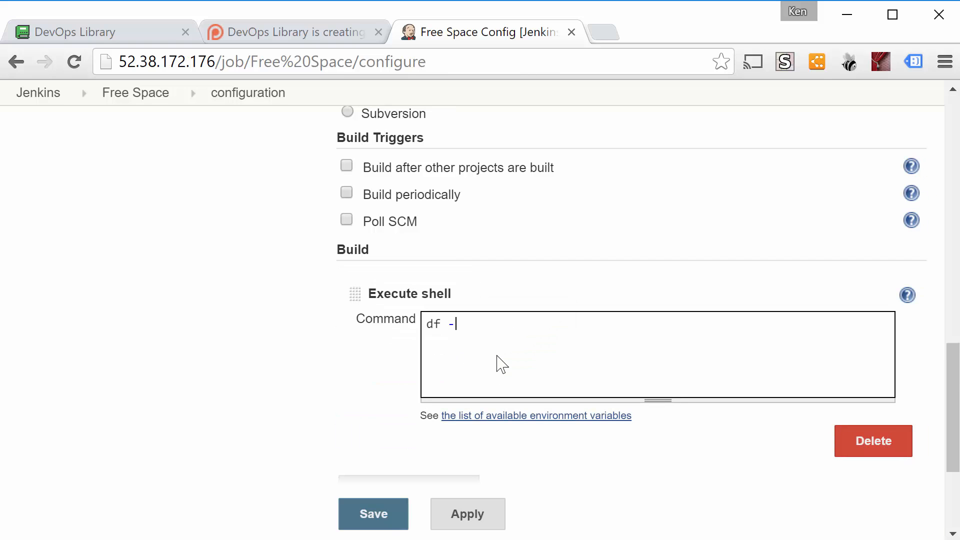
type("h")
left_click(384, 525)
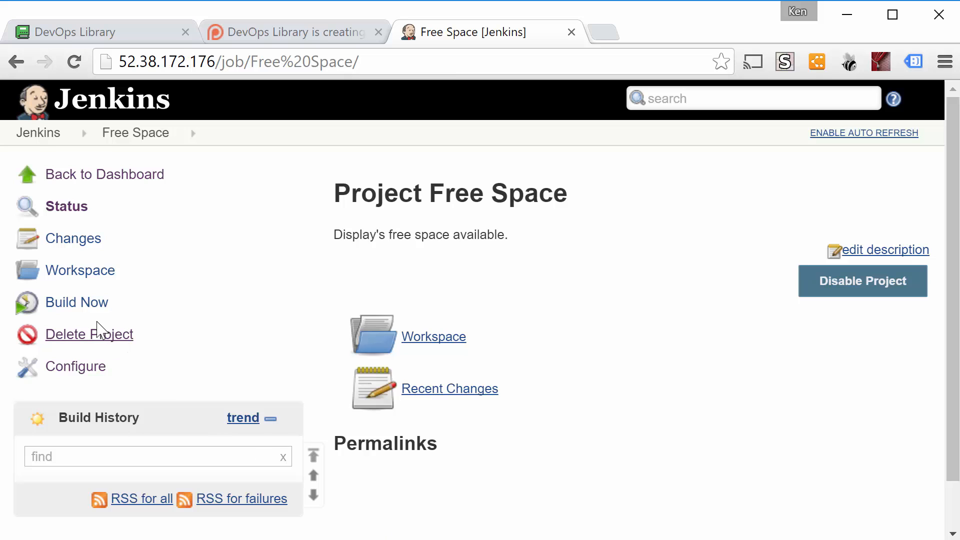
Run a build of the Free Space project and view the console output of build #1, then return to the dashboard
left_click(85, 303)
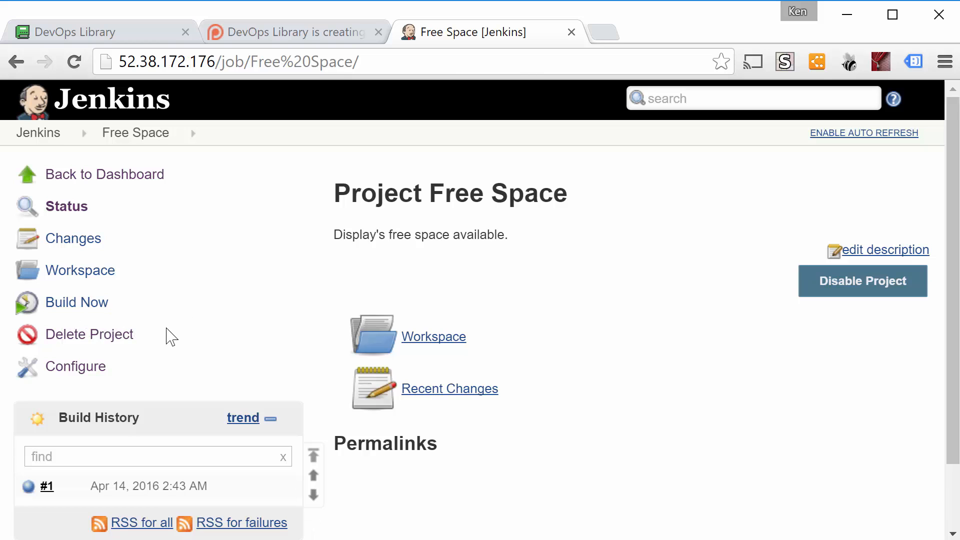
left_click(46, 488)
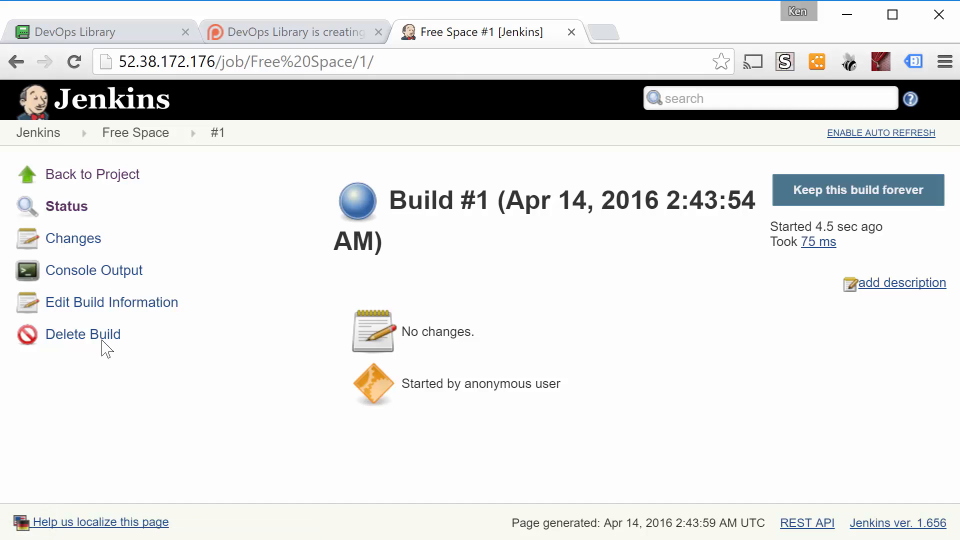
left_click(121, 277)
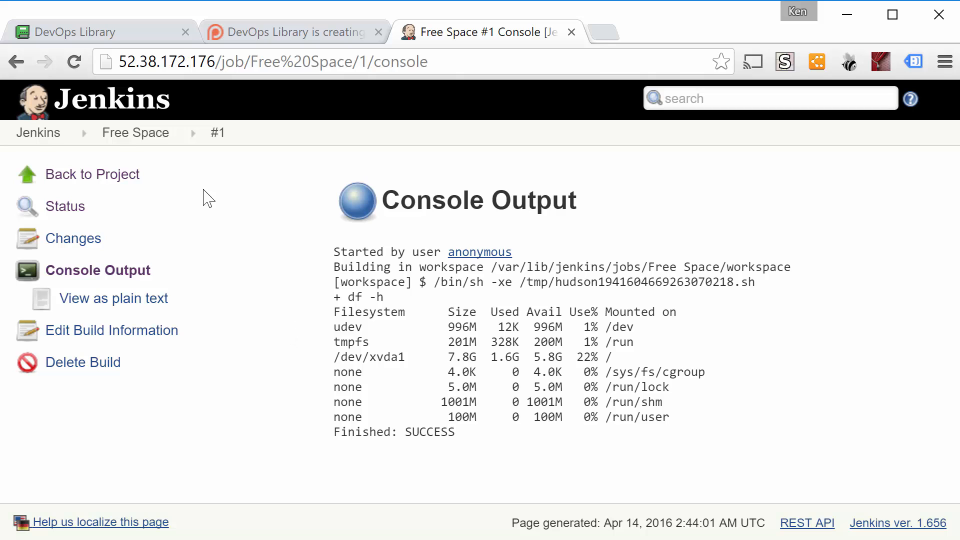
left_click(49, 142)
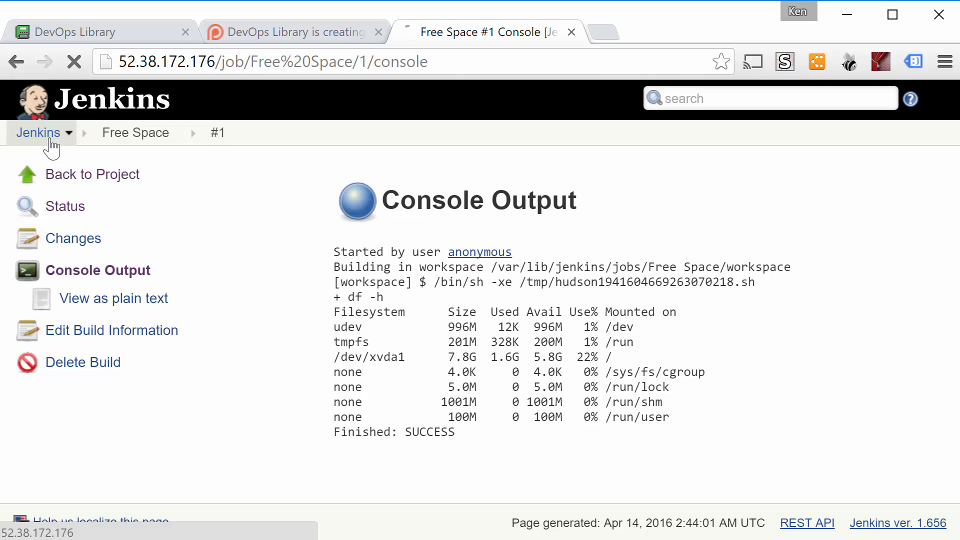